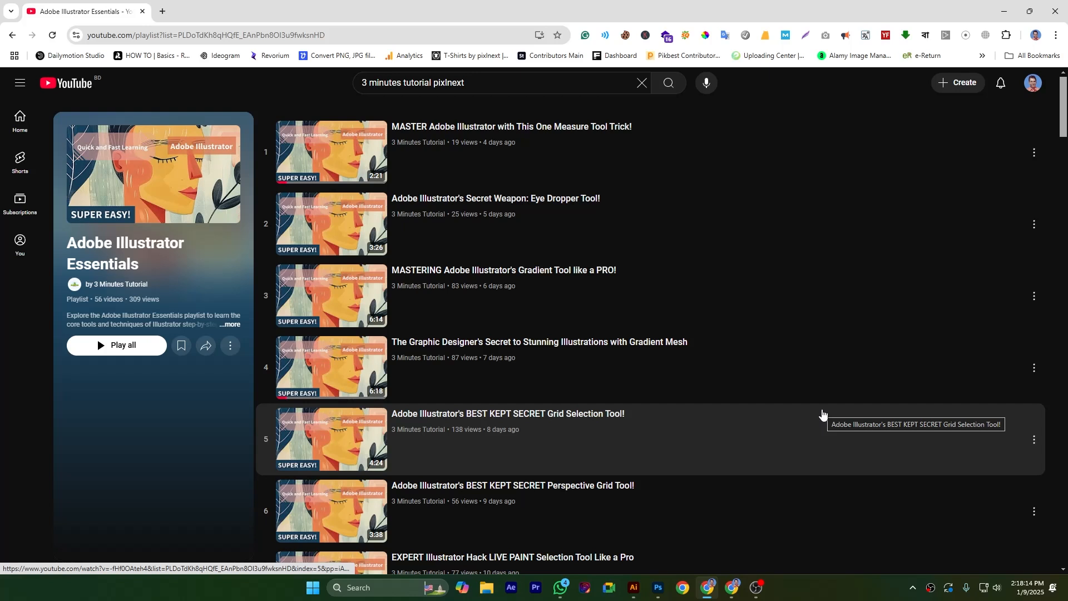
scroll(773, 370, down, 7)
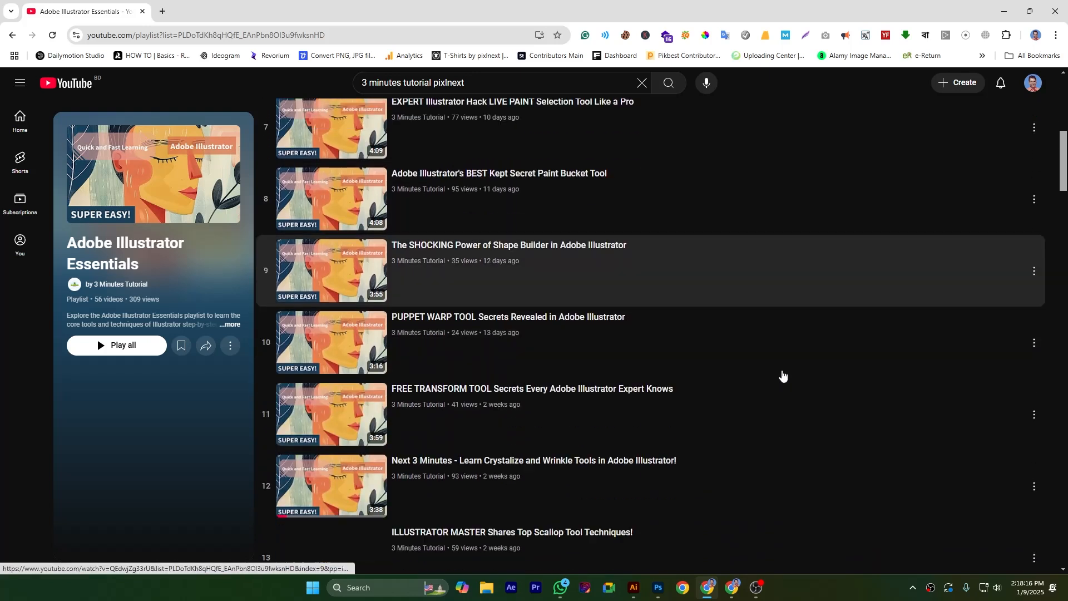
scroll(783, 376, down, 5)
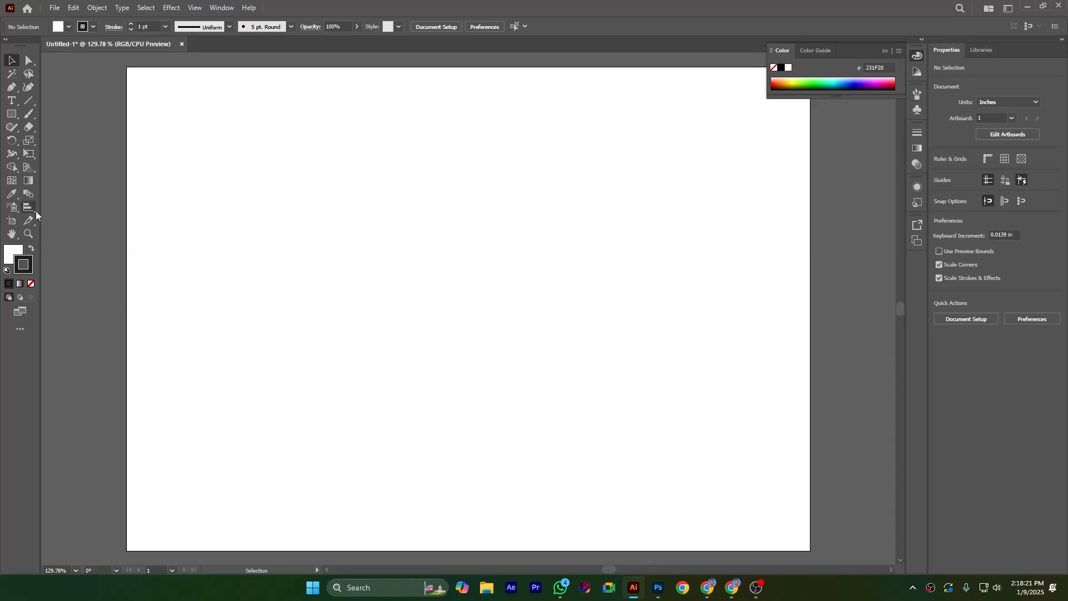
Step: Pick the Bar Graph tool and draw a bar graph area on the artboard
click(35, 211)
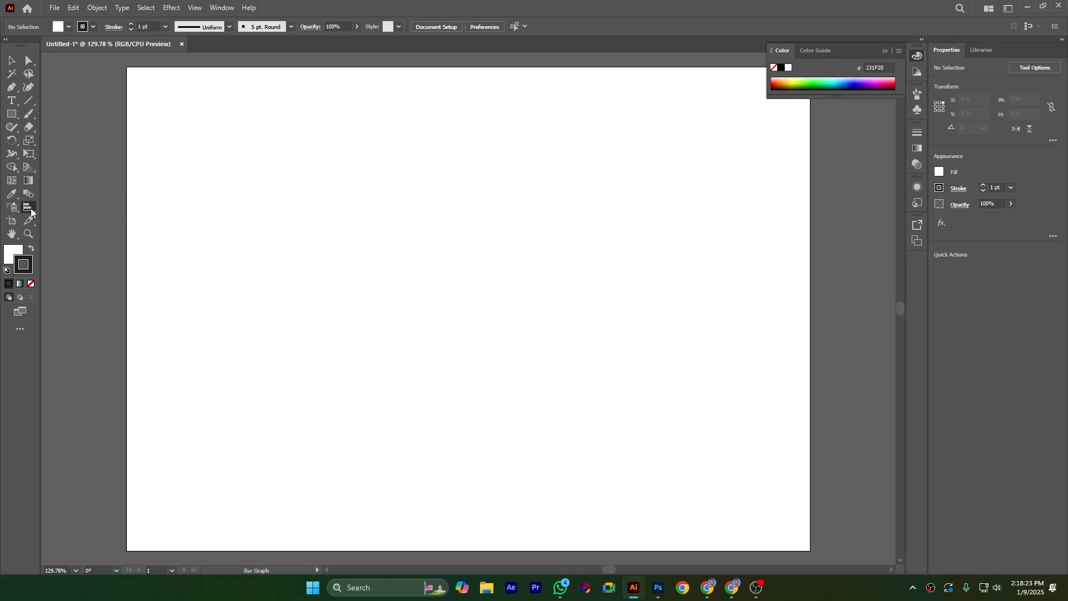
click(33, 212)
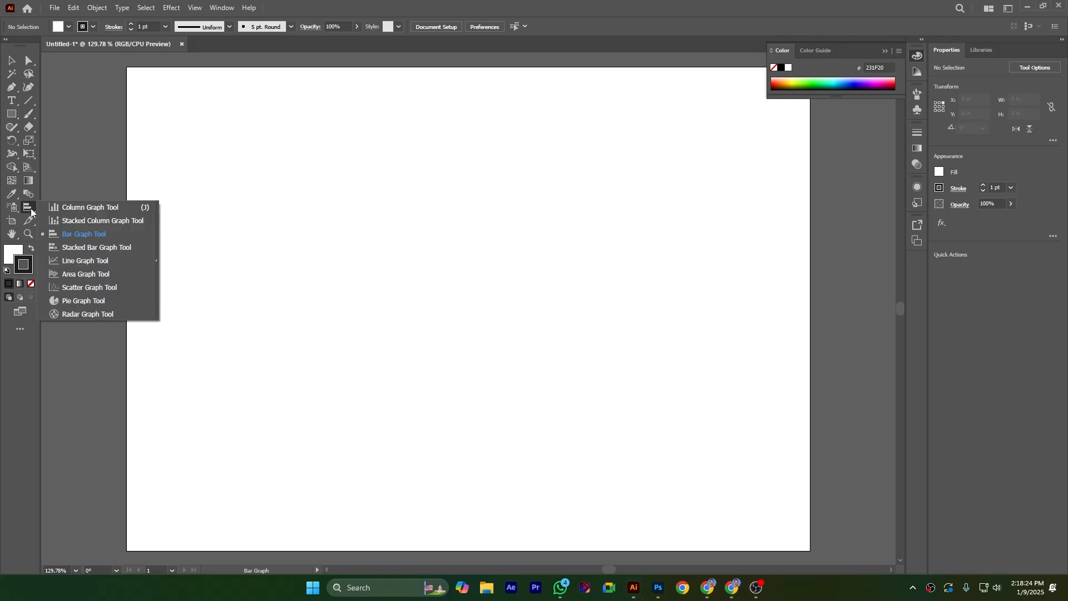
click(84, 236)
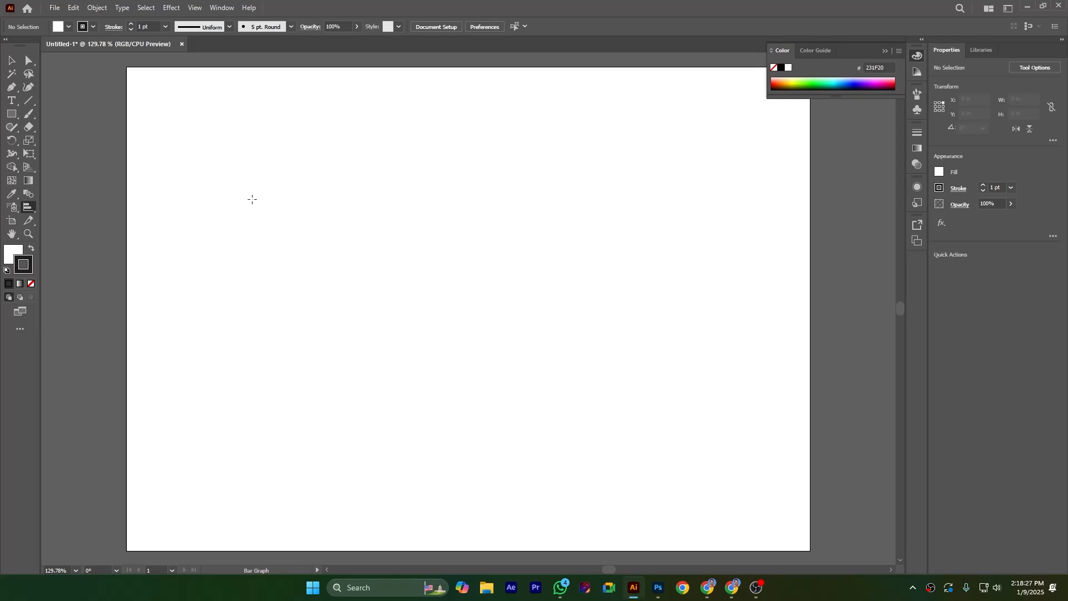
drag(248, 158, 651, 442)
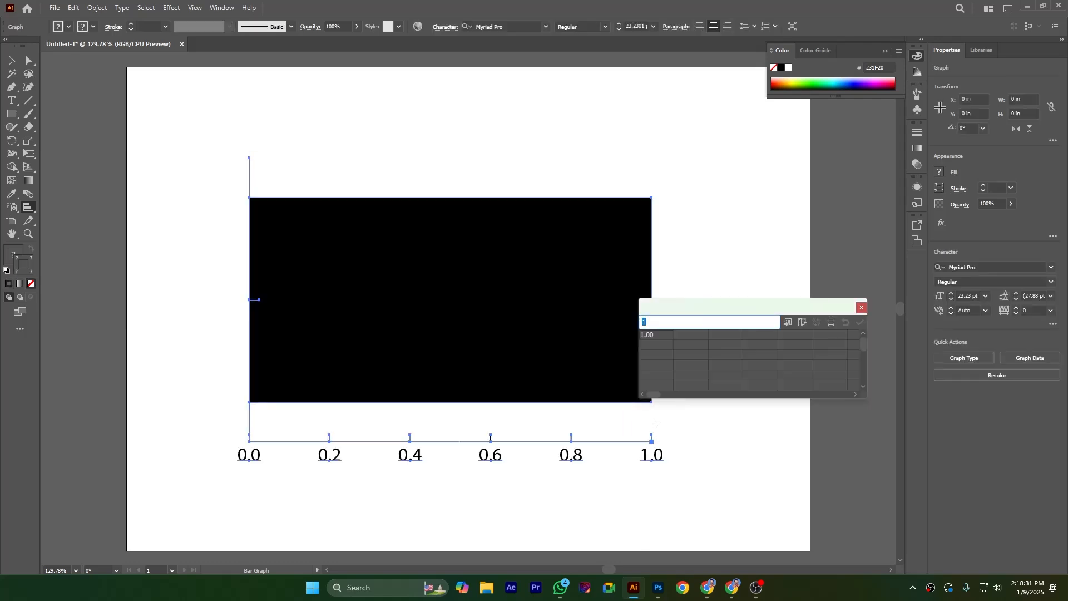
Step: Enter graph data 1, 2, 3, 4 in the first row and 4, 5, 6, 7 in the second row
drag(687, 308, 708, 221)
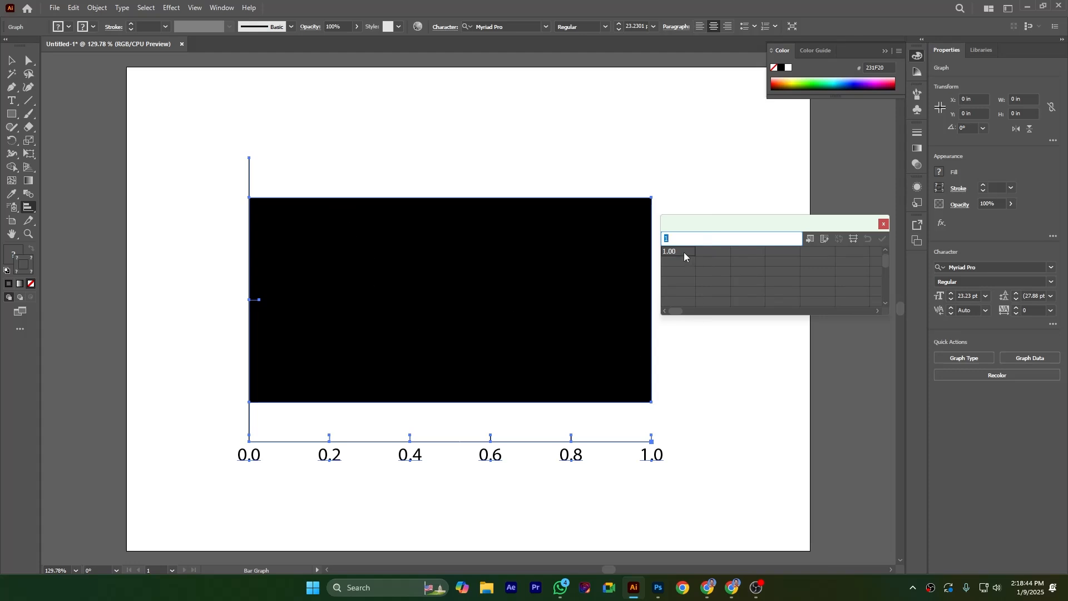
key(BackSpace)
text(1)
key(Tab)
text(2)
key(Tab)
text(3)
key(Tab)
text(4)
click(690, 264)
key(Tab)
text(4)
key(Tab)
text(5)
key(Tab)
text(6)
key(Tab)
text(7)
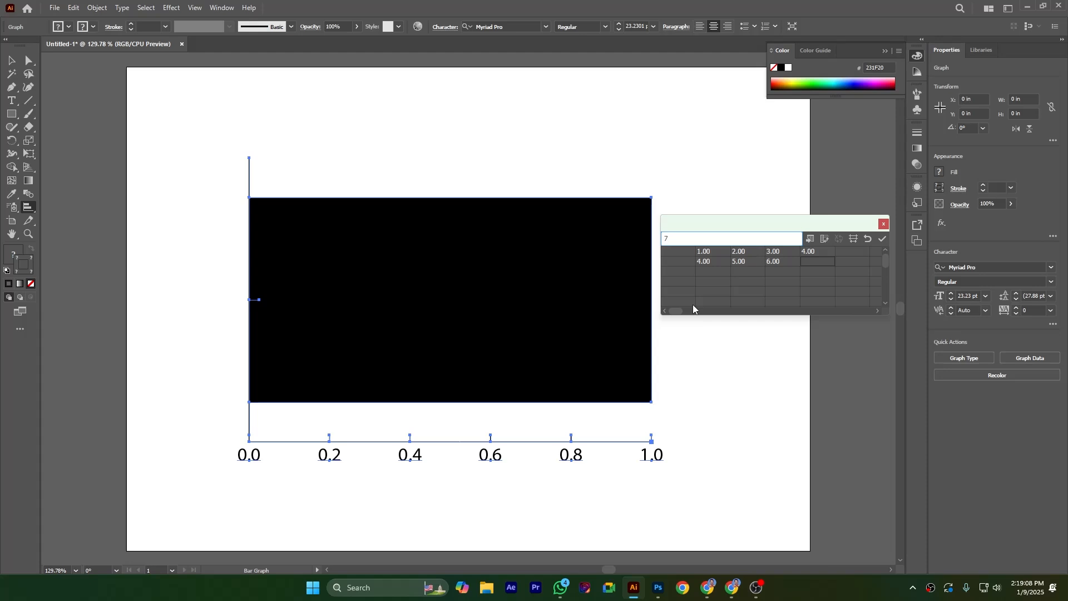
Step: Set the first cell of the second data row to 1 and apply the data to the graph
click(687, 251)
text(1)
click(883, 238)
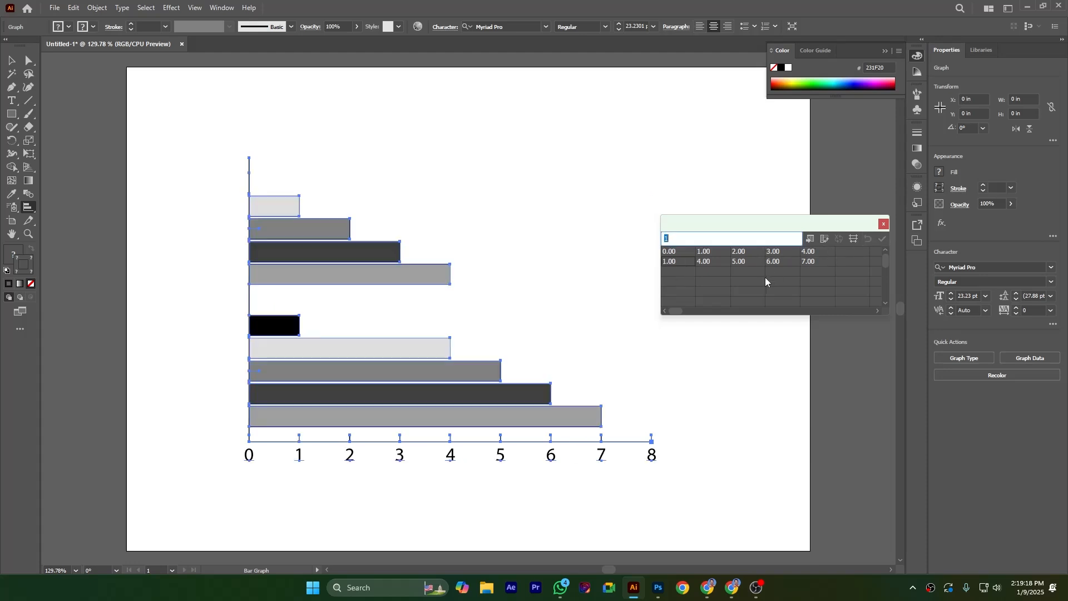
Step: Set the data cell style to 0 decimals, apply the data and close the graph data window
drag(737, 226, 560, 150)
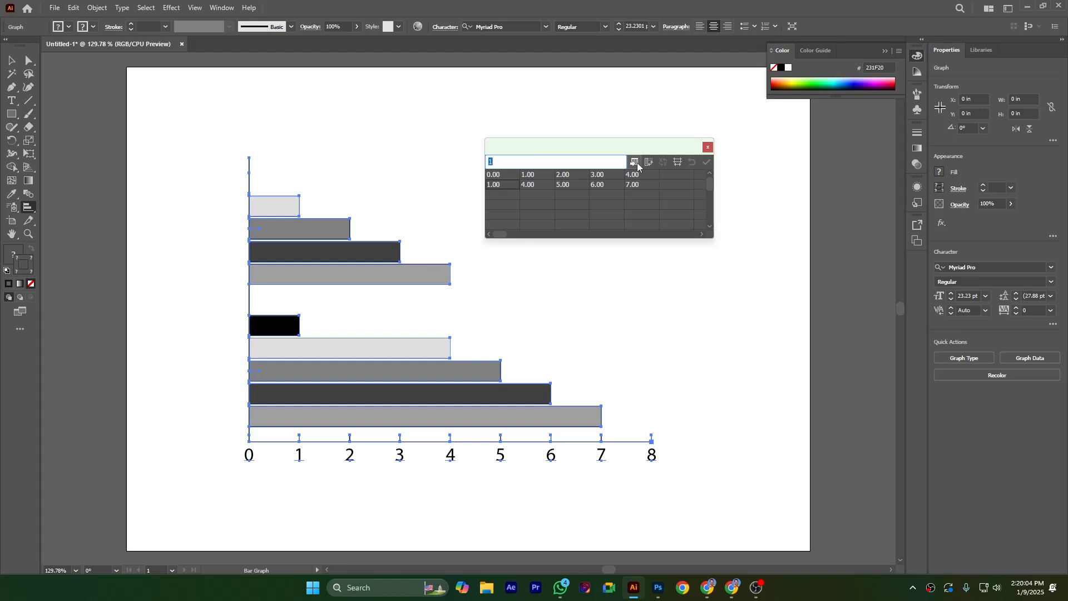
click(678, 163)
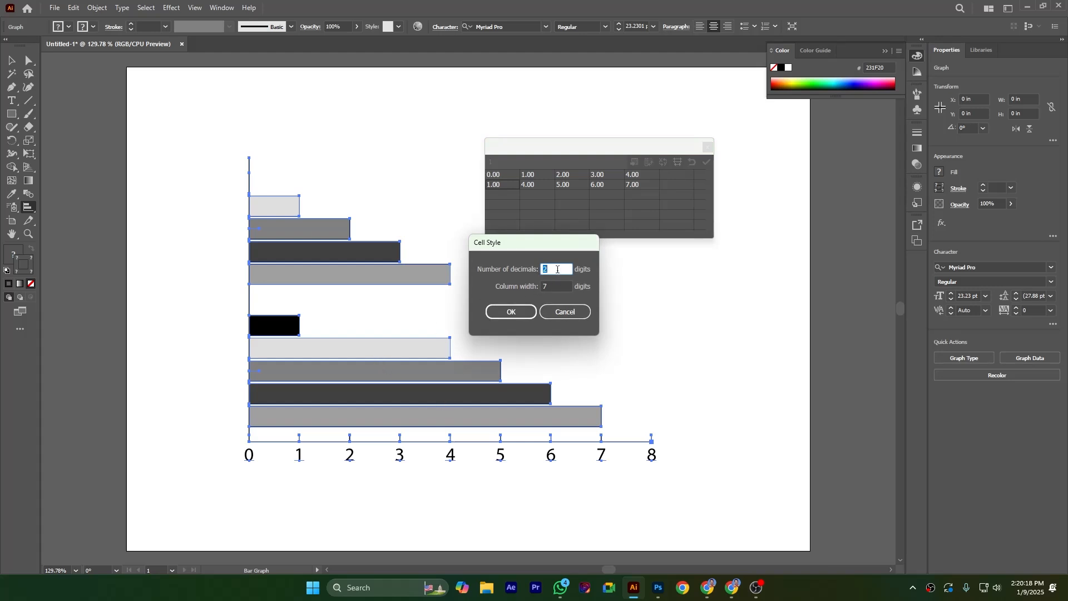
text(0)
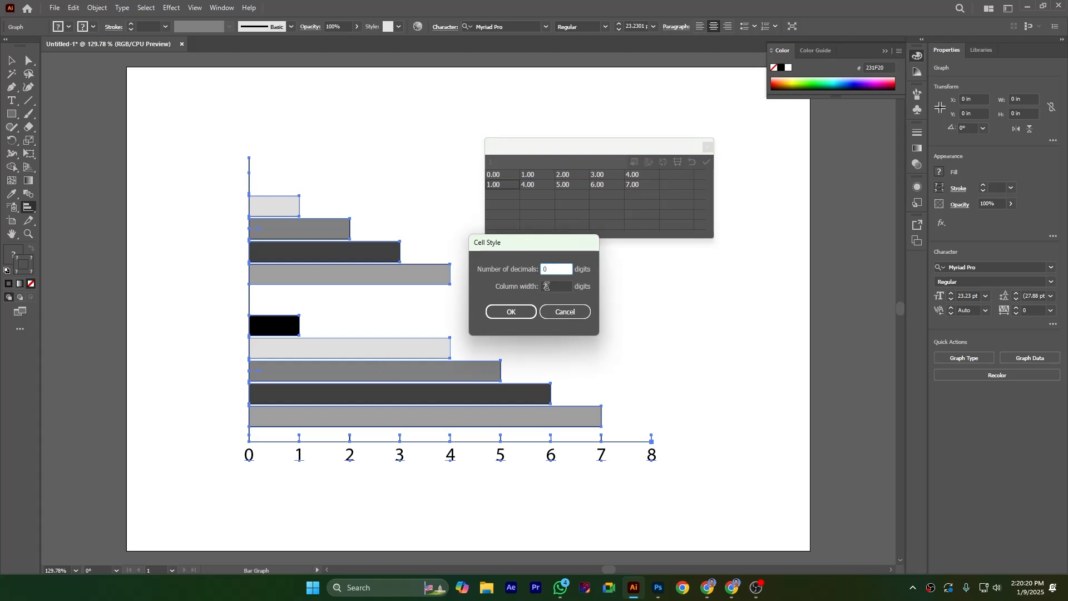
click(510, 312)
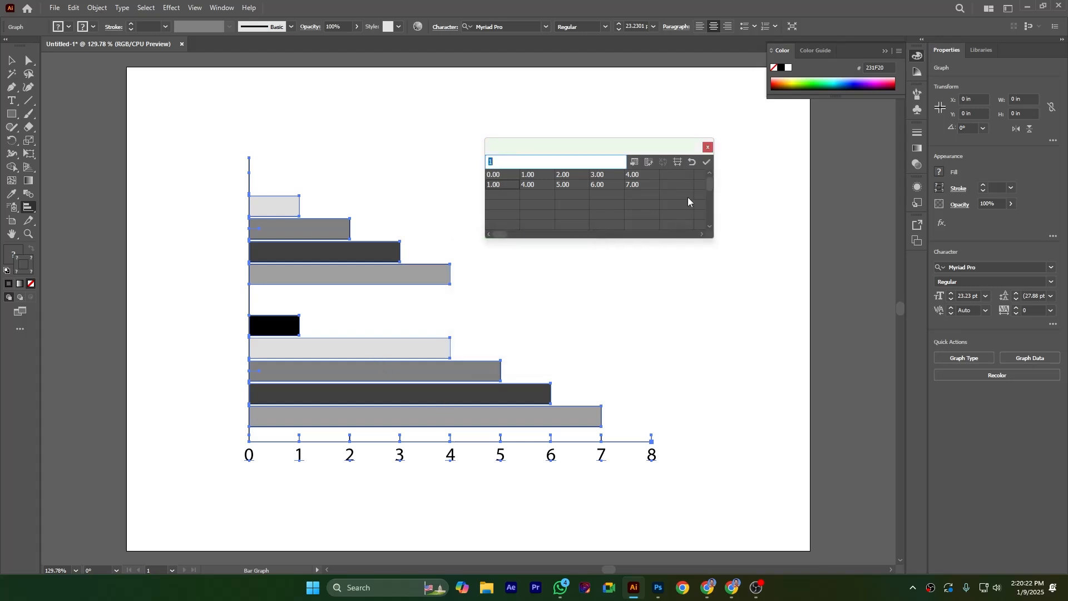
click(705, 163)
click(709, 147)
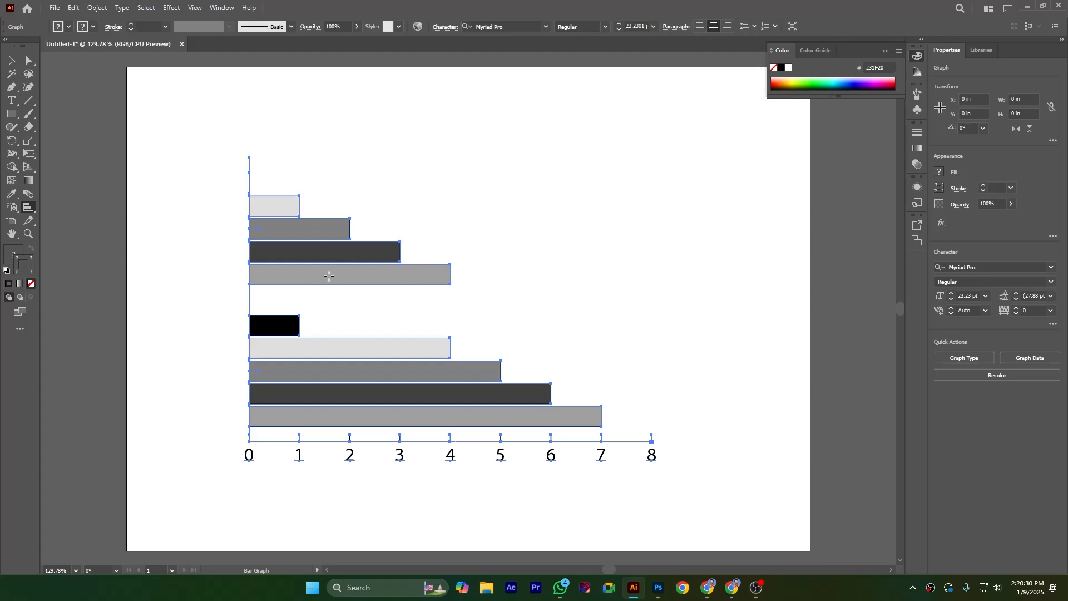
Step: Open the graph type options and place the value axis on the top side
right_click(320, 255)
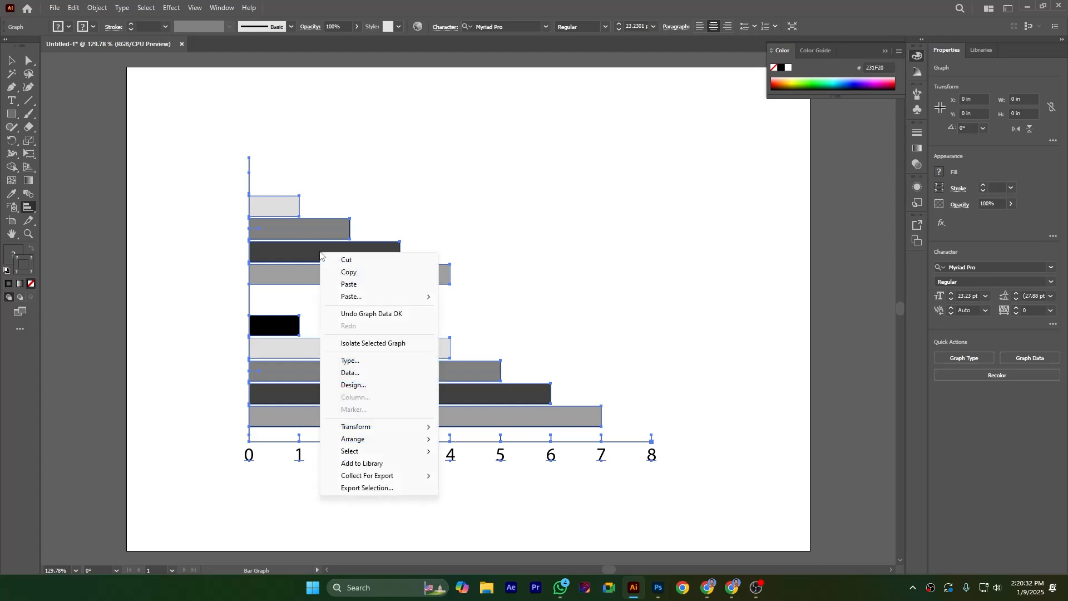
click(366, 361)
drag(770, 226, 649, 139)
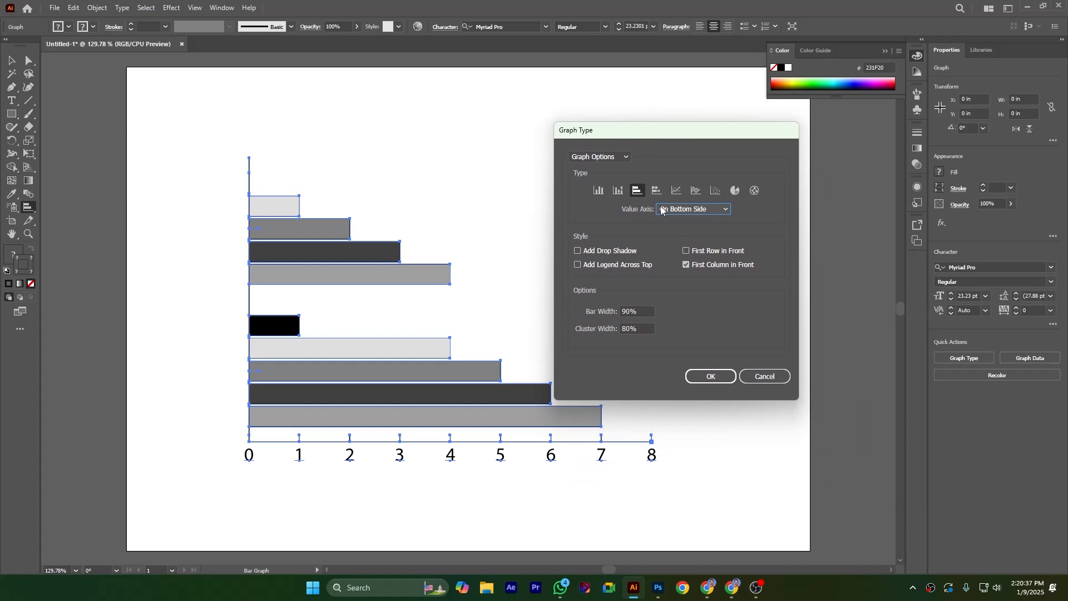
click(691, 209)
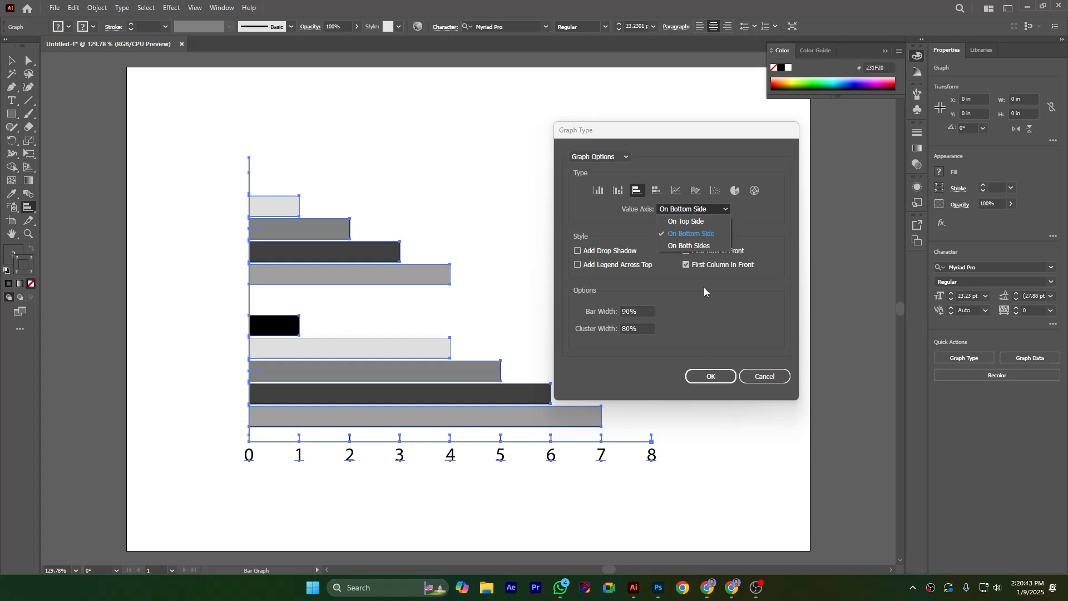
click(685, 222)
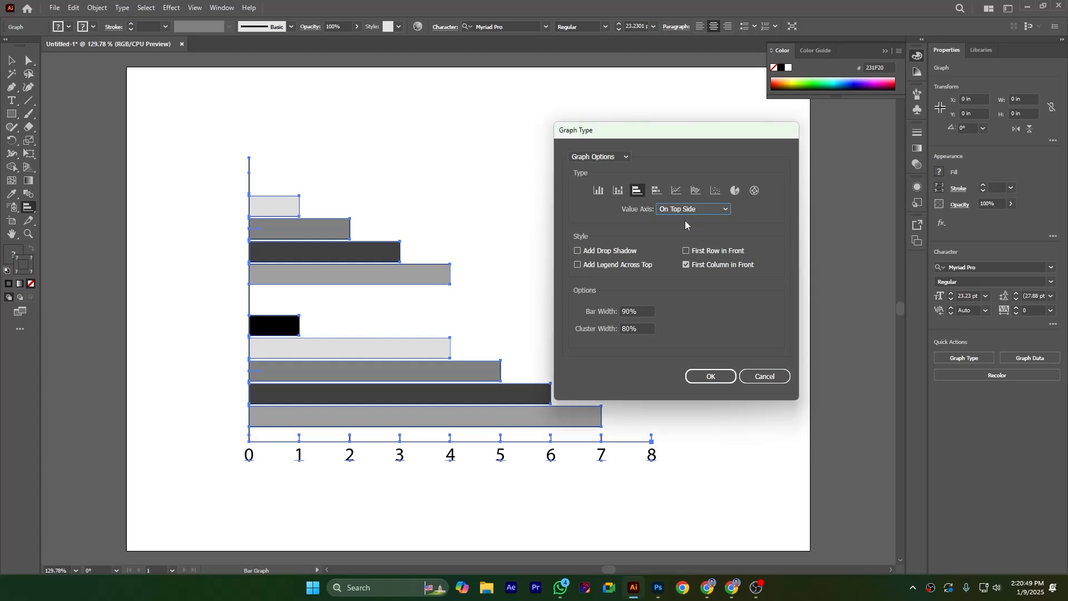
click(708, 377)
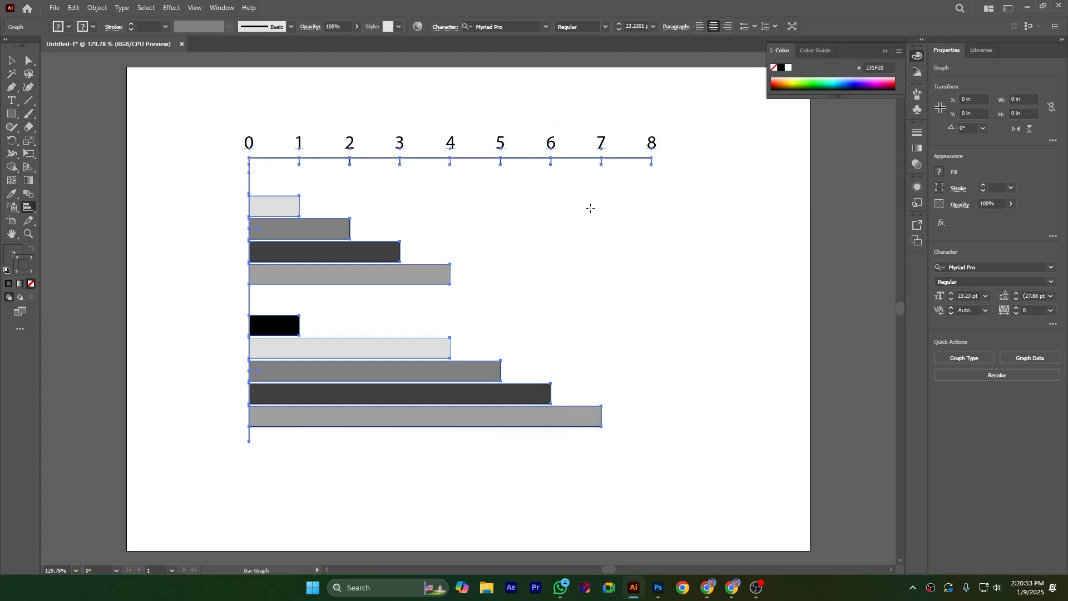
Step: Add a drop shadow to the bar graph through its graph type options
right_click(380, 252)
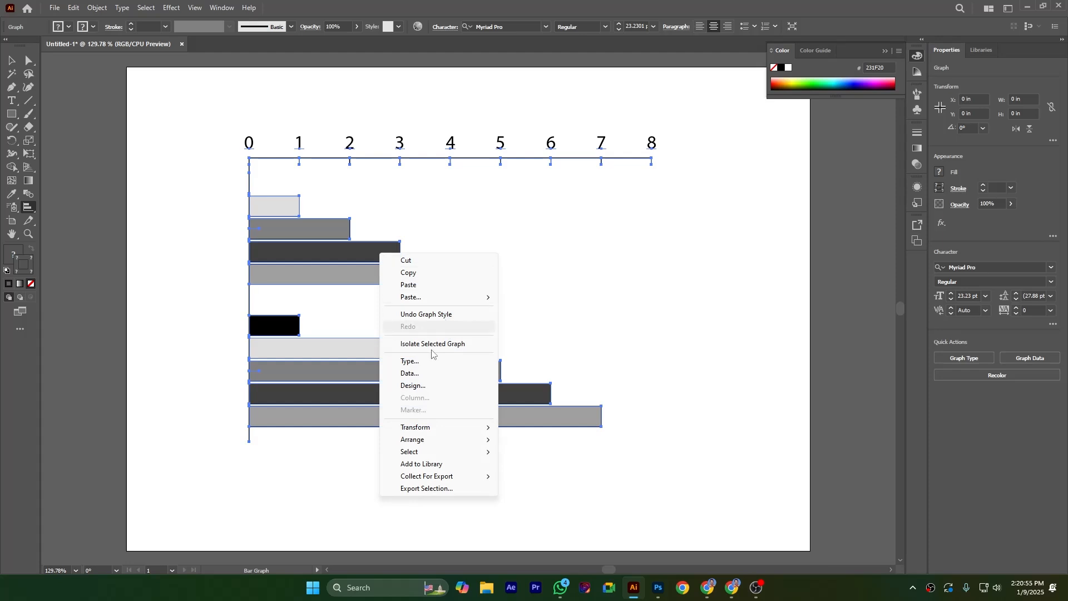
click(413, 361)
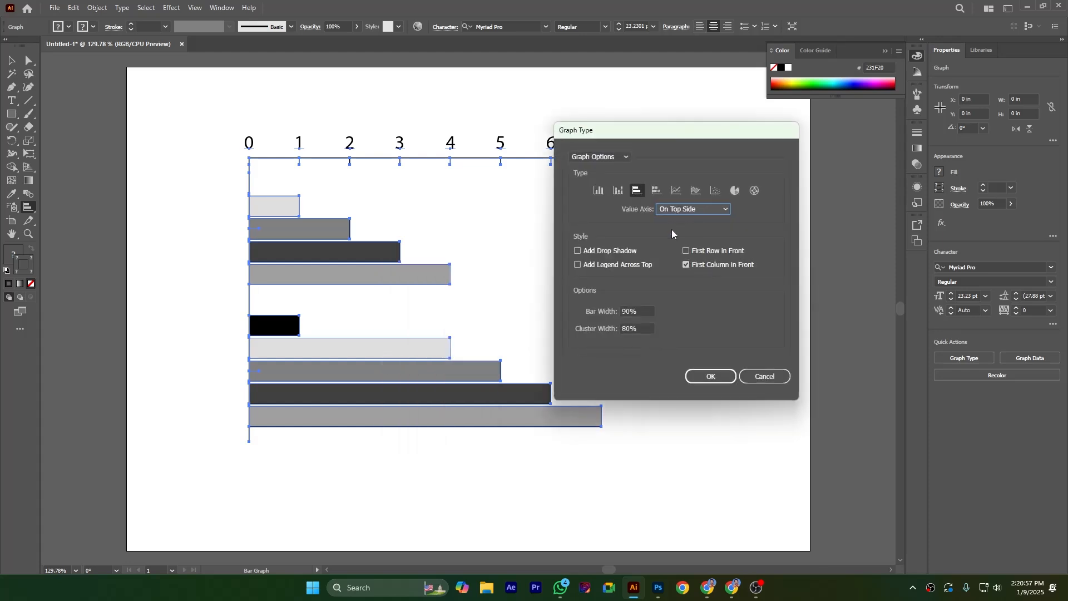
click(578, 250)
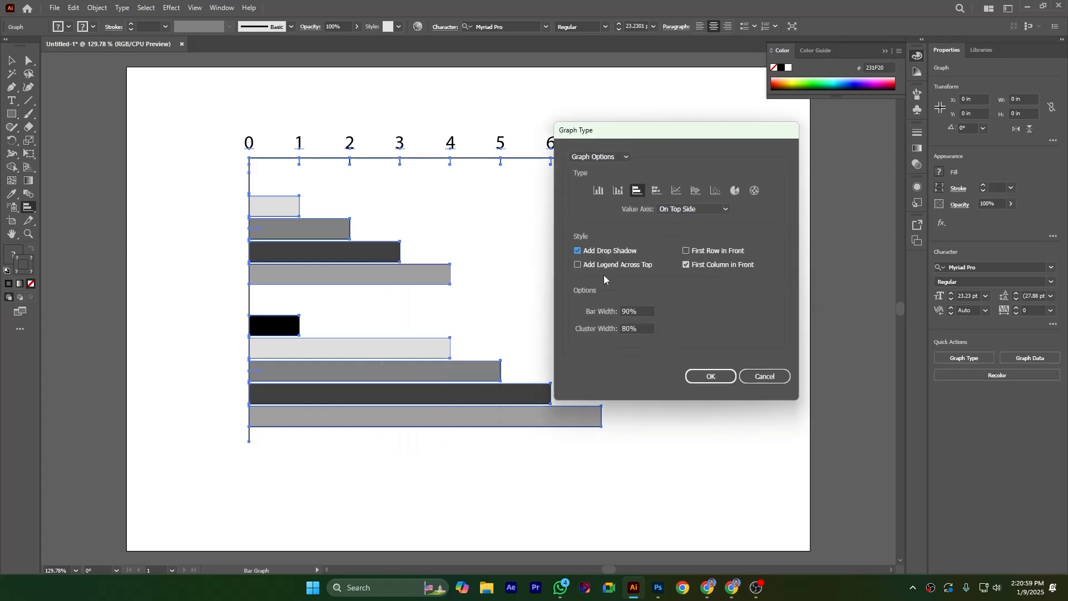
click(711, 376)
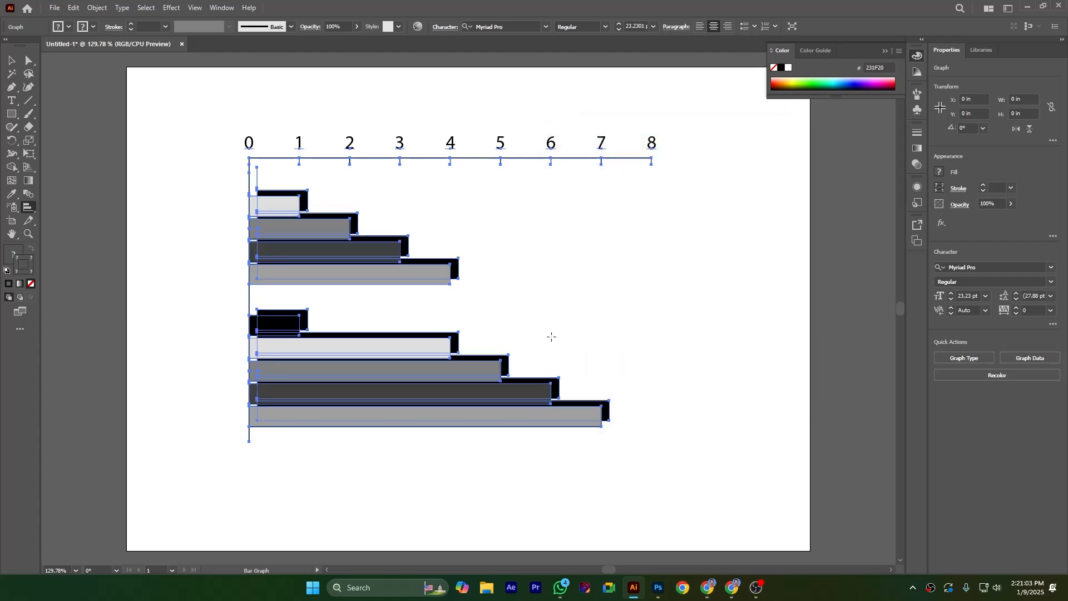
Step: Review the Value Axis and Category Axis settings in the graph type options
right_click(360, 250)
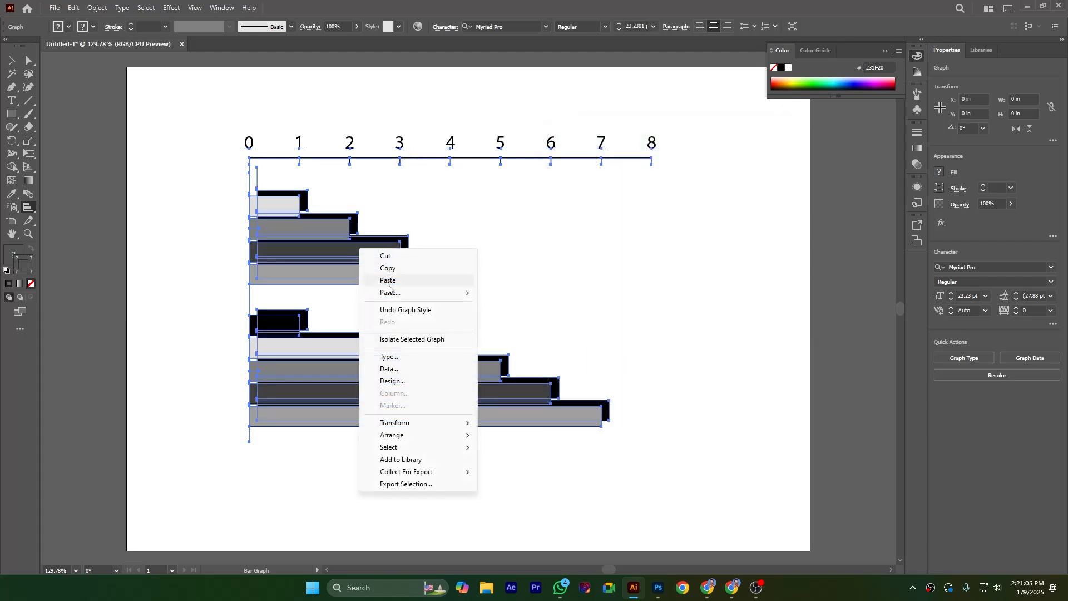
click(389, 357)
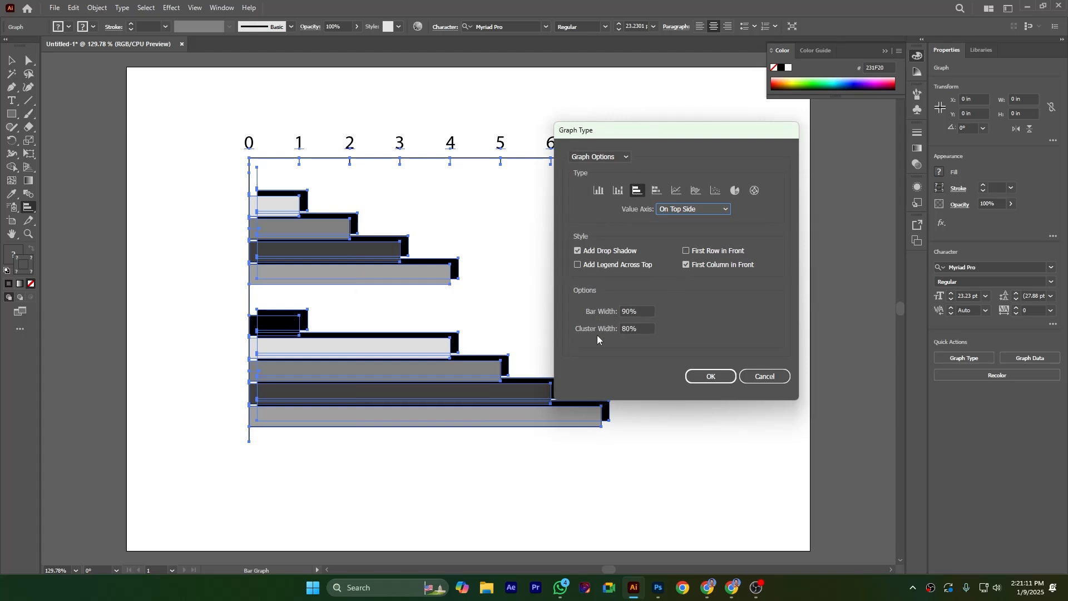
click(596, 158)
click(603, 182)
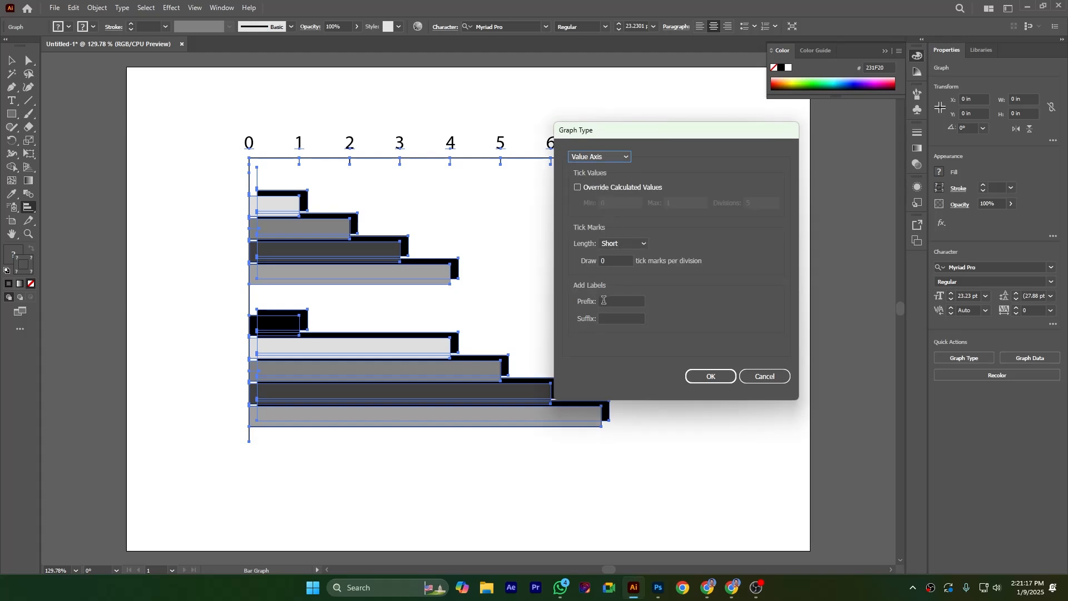
click(603, 301)
click(602, 157)
click(605, 193)
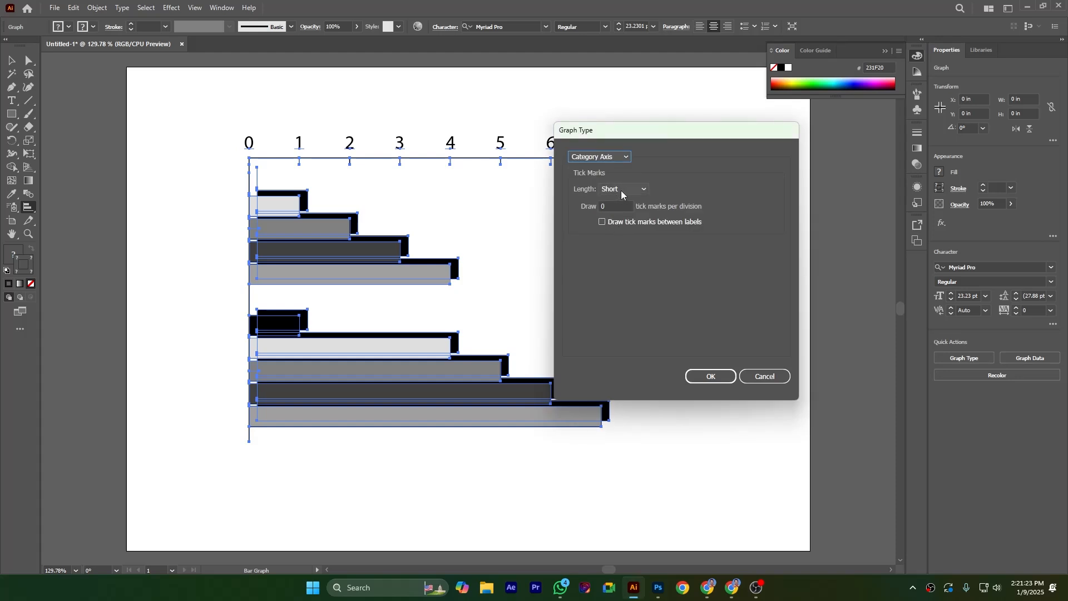
click(621, 191)
click(624, 202)
click(621, 192)
click(619, 215)
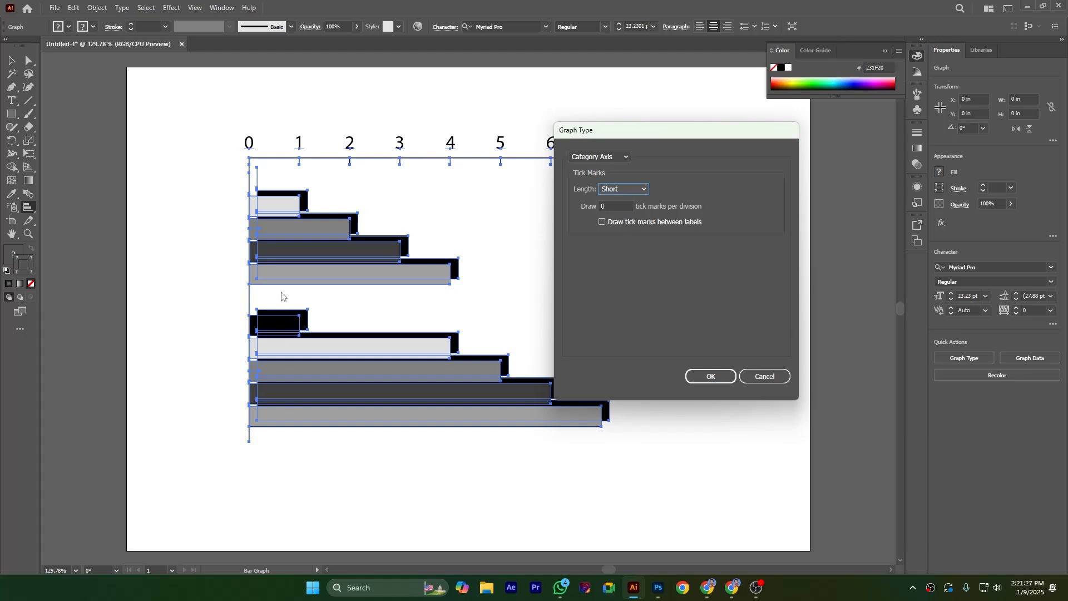
click(587, 157)
click(592, 169)
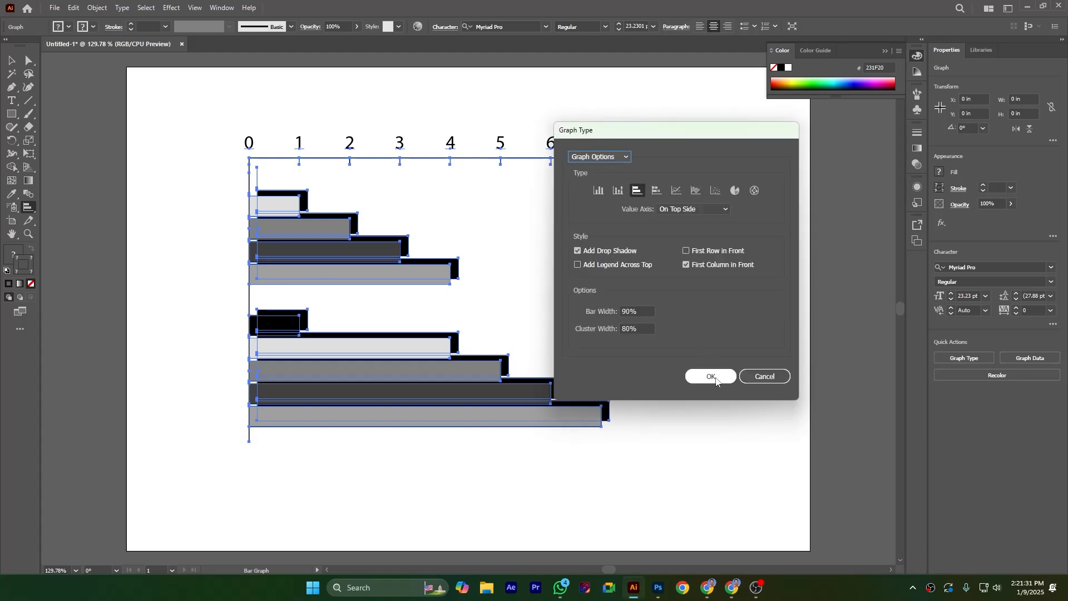
click(711, 377)
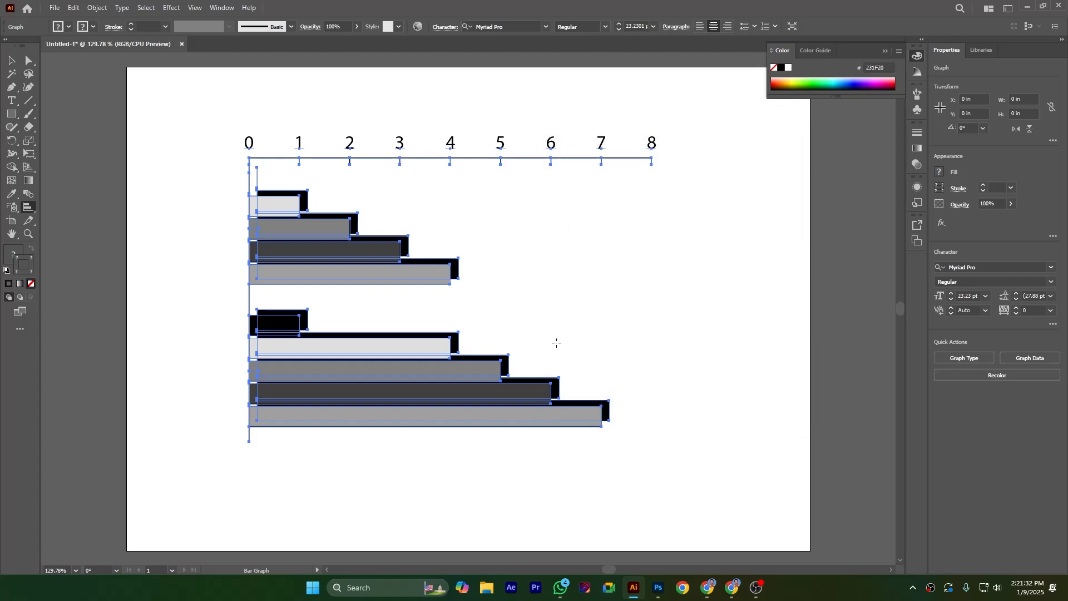
Step: Open the graph's data window and close it again
right_click(386, 253)
click(439, 370)
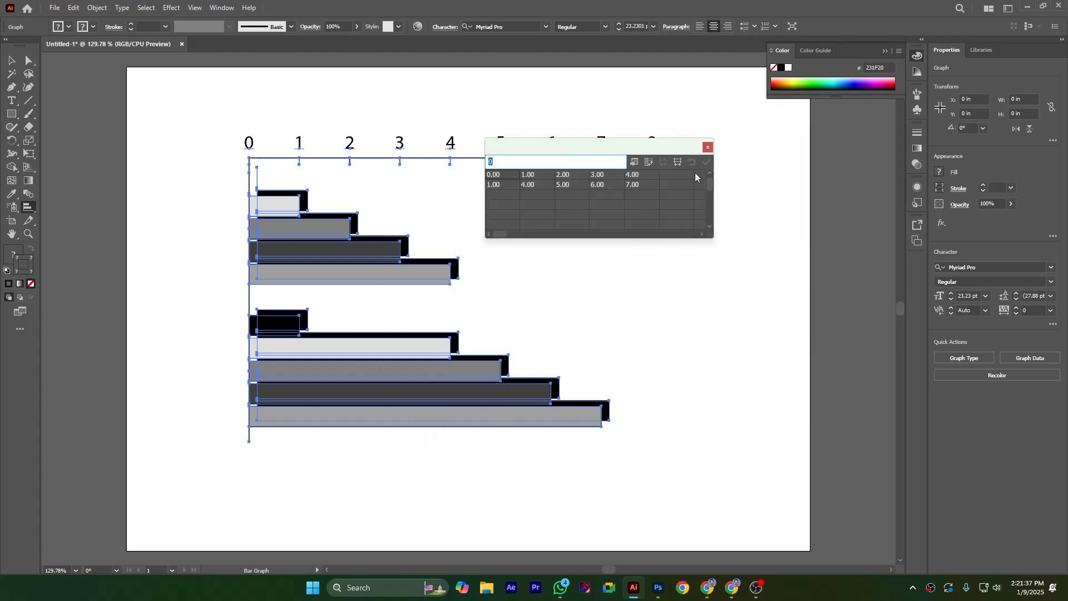
click(708, 148)
Step: Edit the graph data, setting the third value of the second data row to 8, and apply the change
click(11, 60)
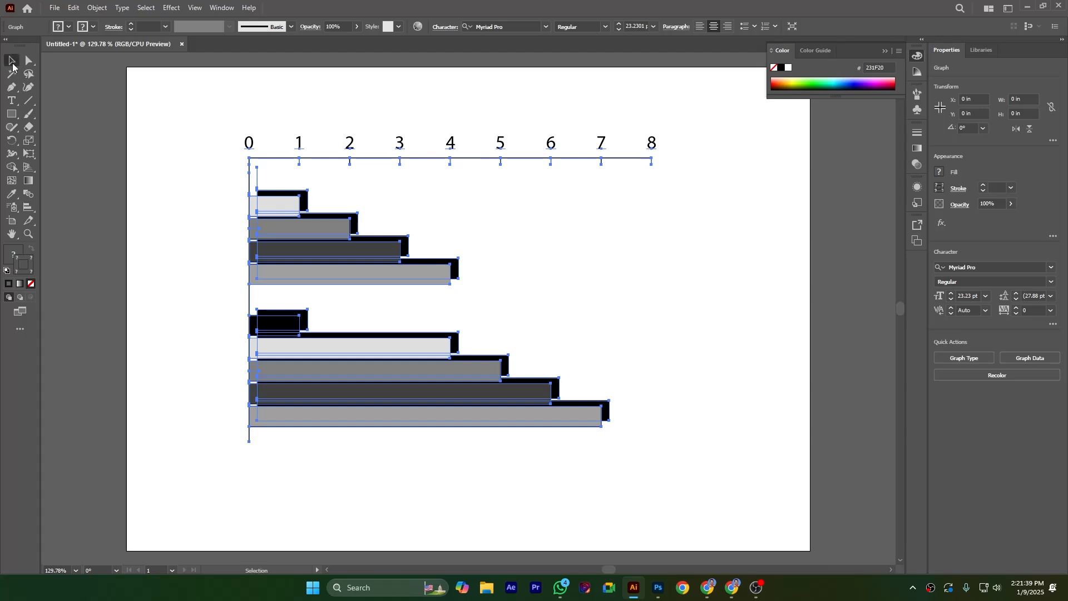
click(585, 254)
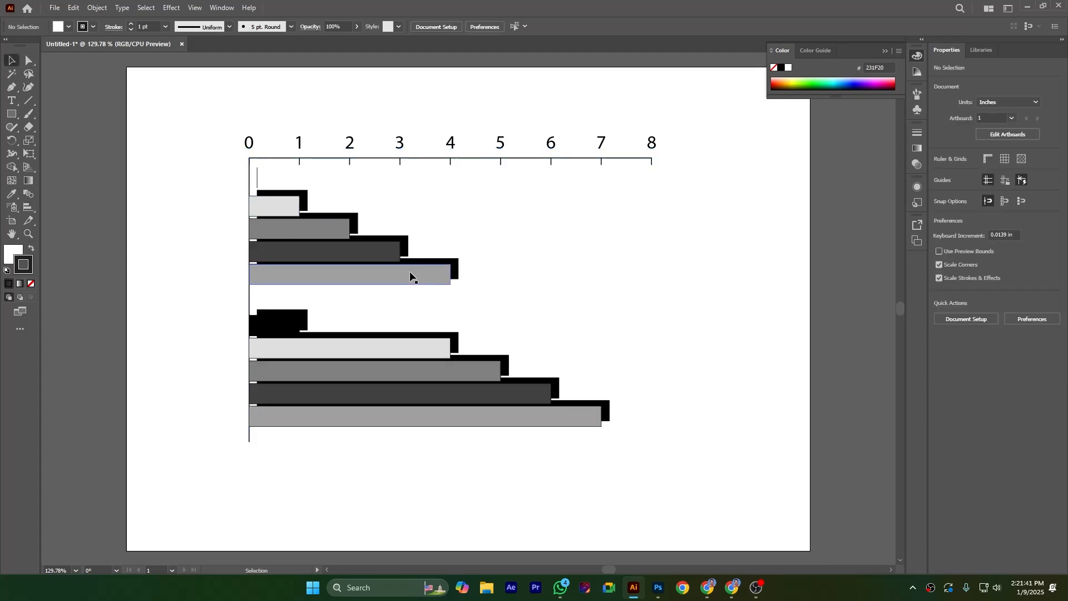
drag(230, 121, 687, 470)
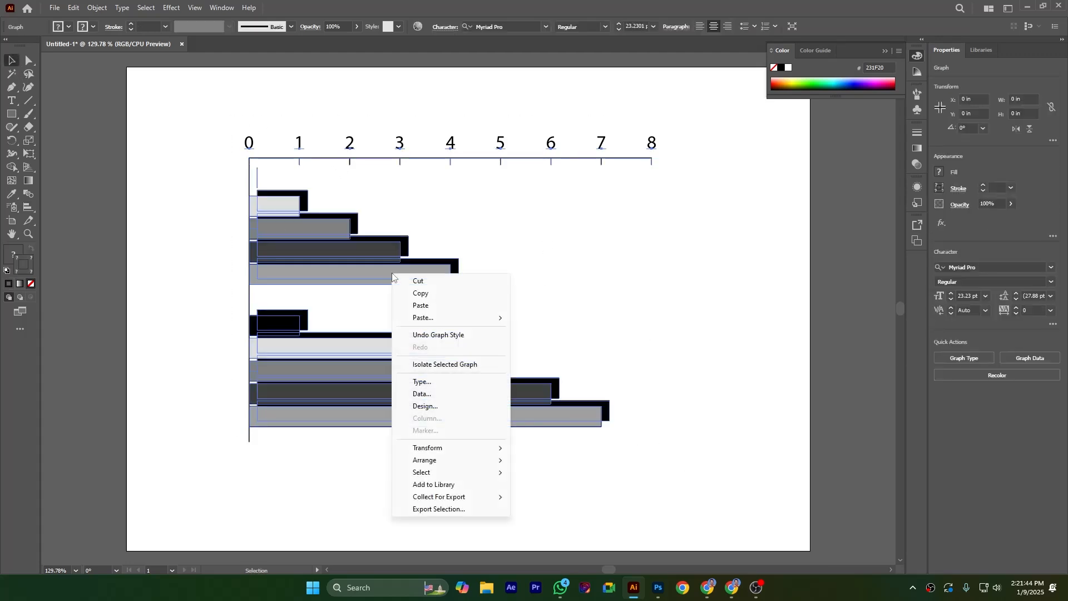
click(442, 394)
click(601, 186)
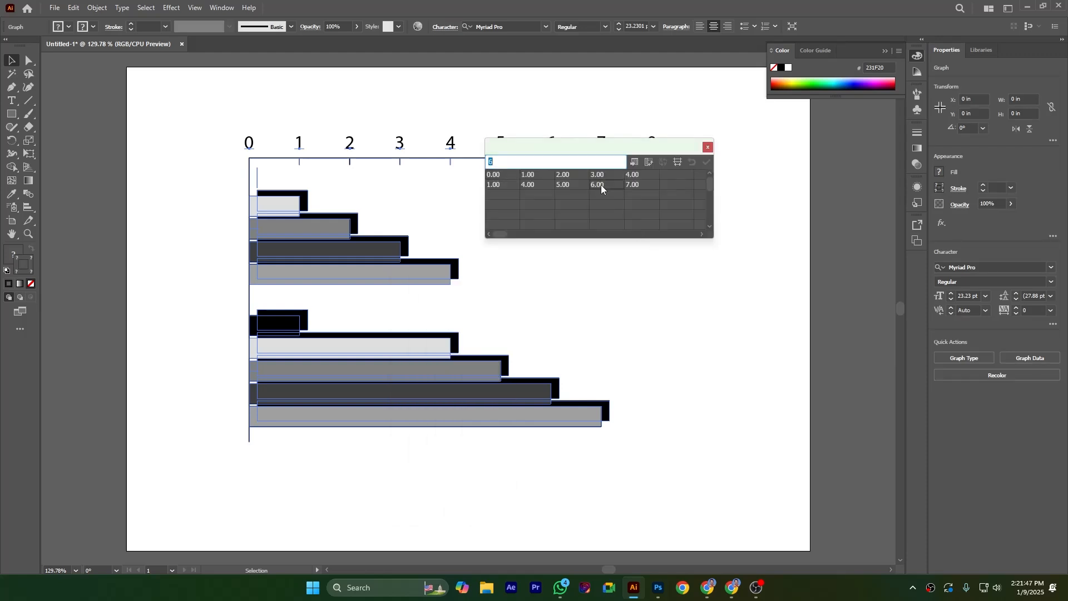
click(568, 186)
text(8)
click(706, 162)
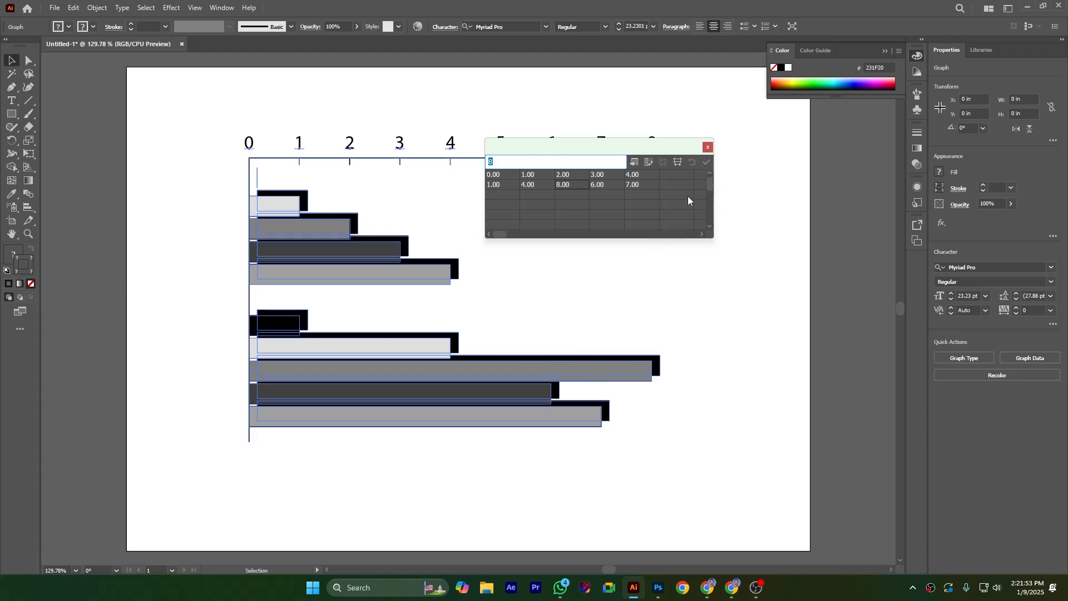
click(705, 147)
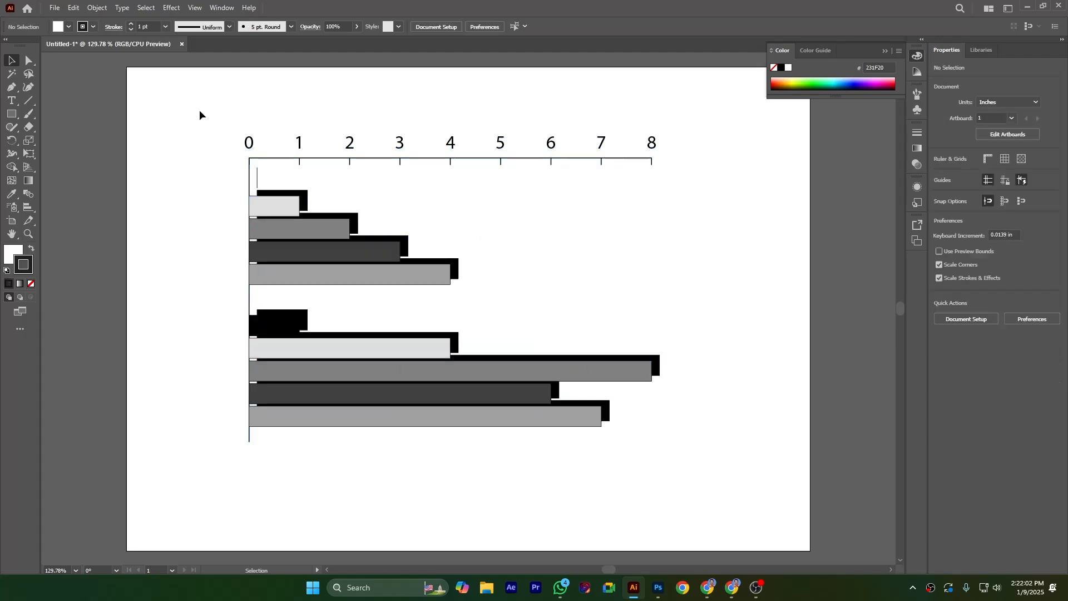
drag(201, 112, 737, 505)
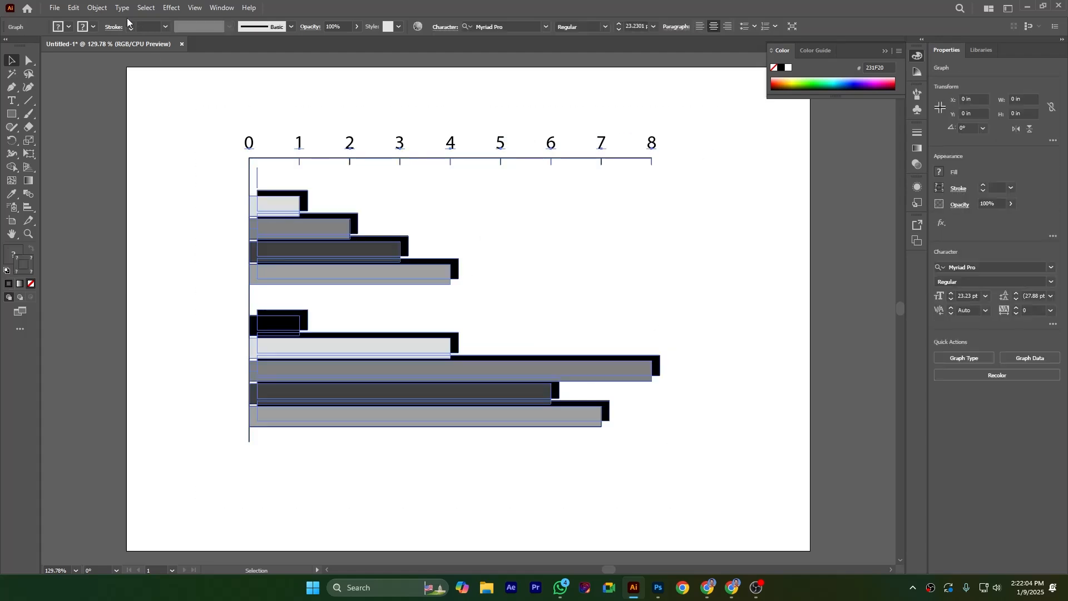
click(97, 8)
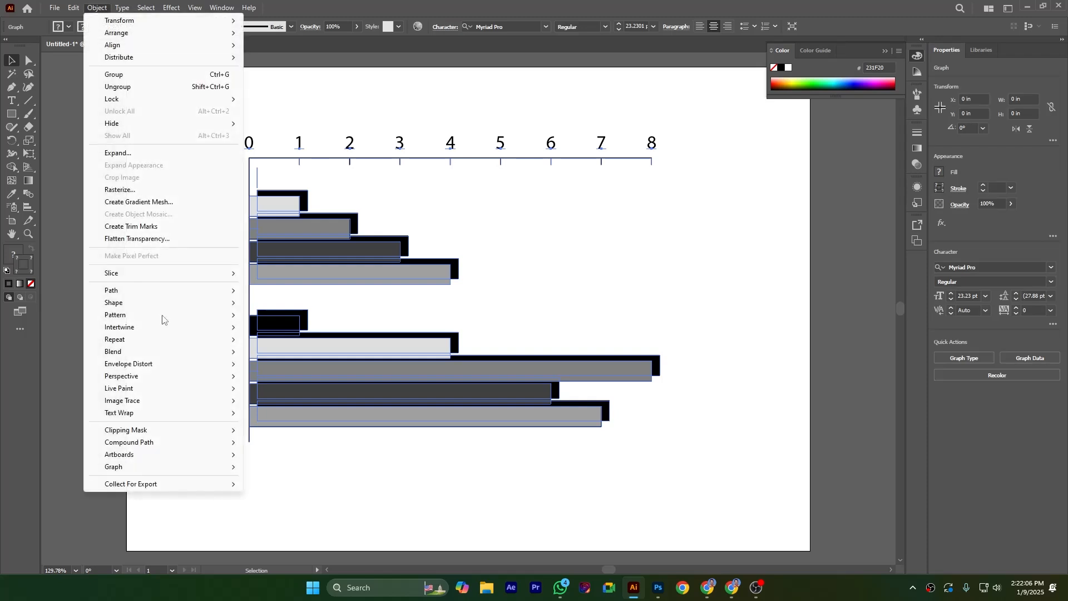
mouse_move(200, 469)
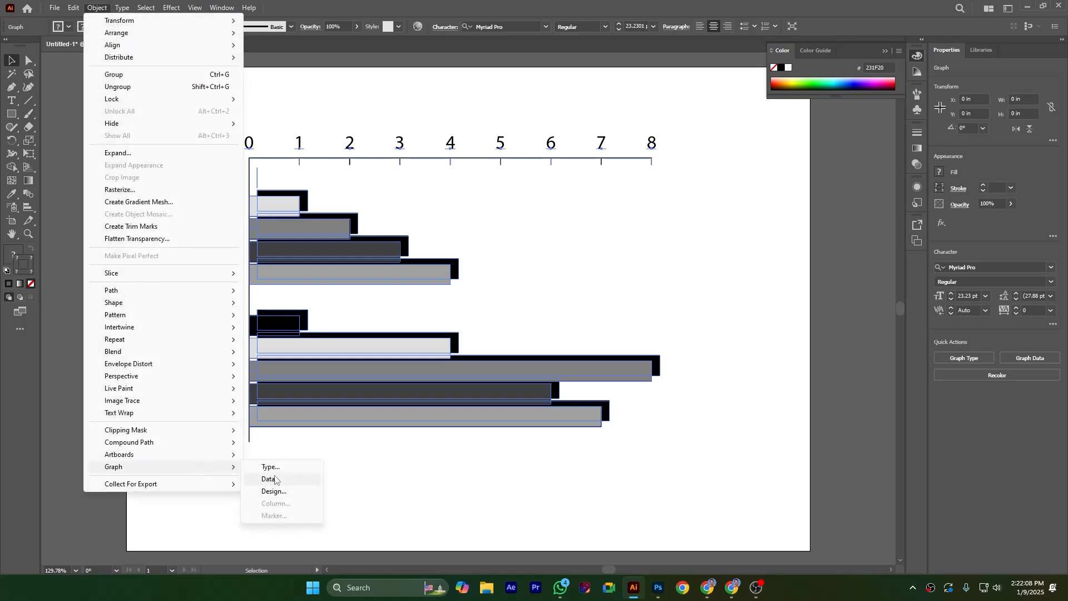
click(659, 462)
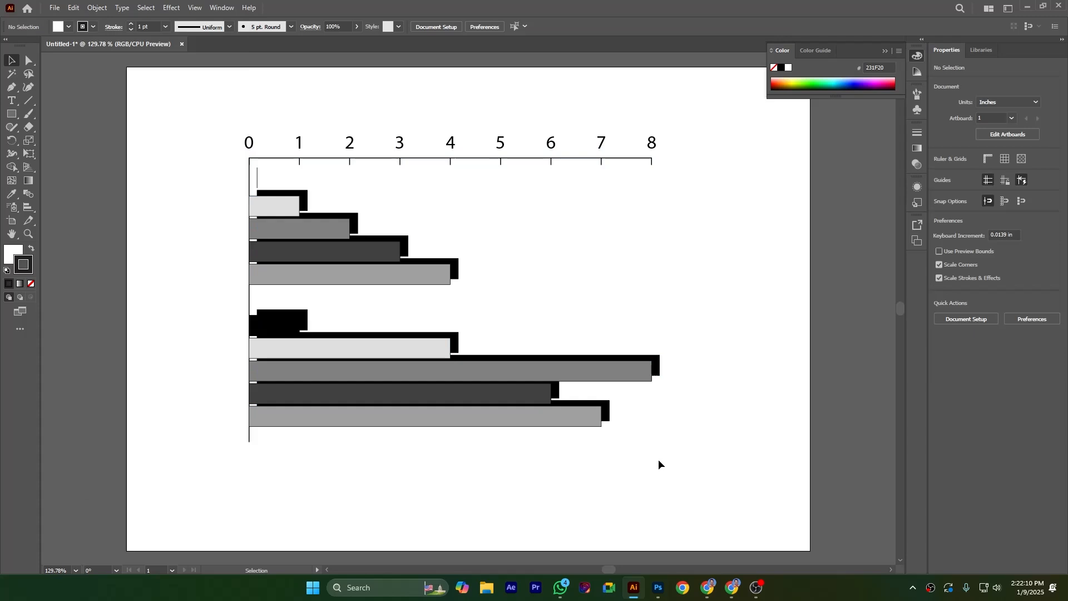
Step: Fill the first series' bars in both groups with green 007F43 using the Direct Selection tool
click(284, 217)
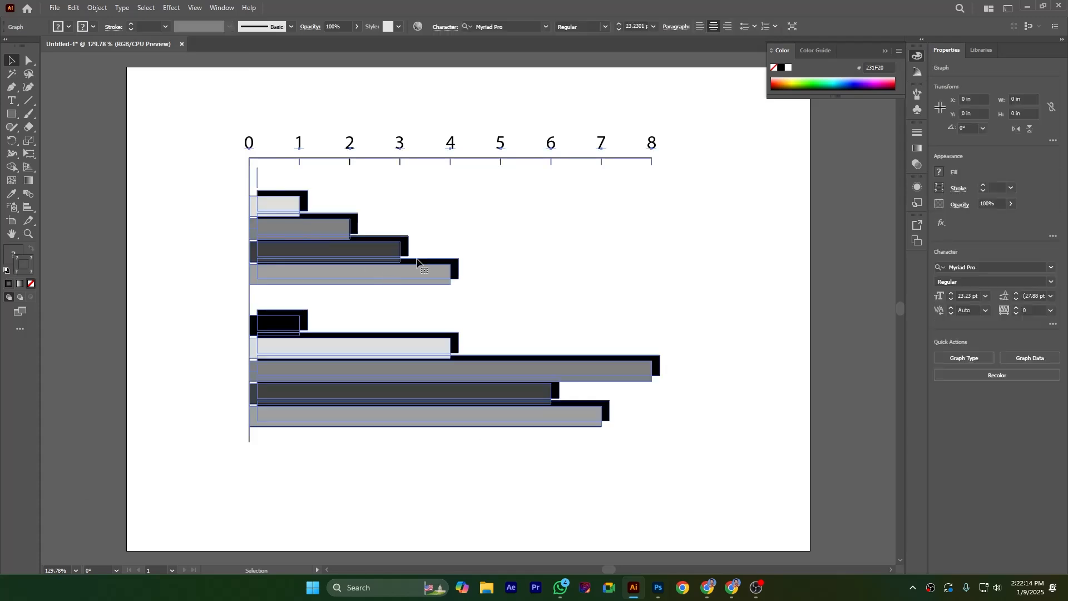
drag(29, 60, 51, 55)
click(561, 257)
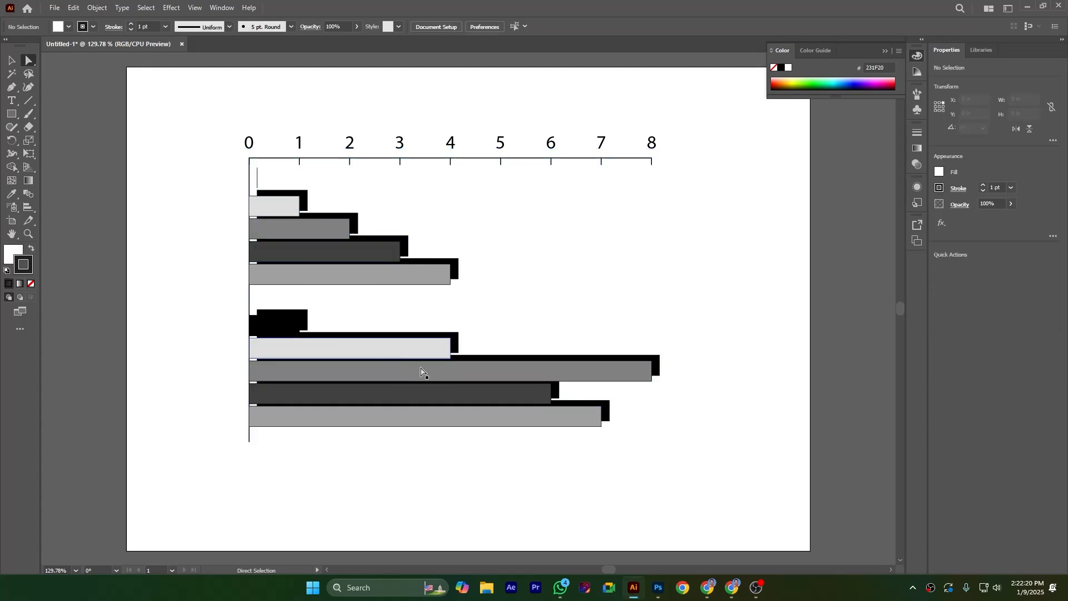
click(277, 213)
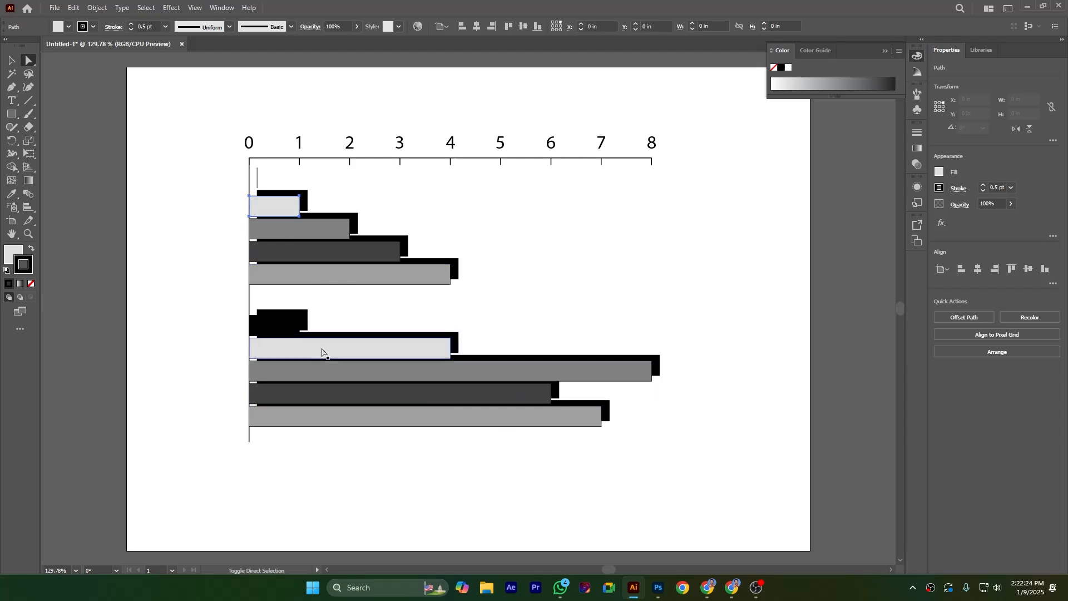
shift+click(281, 350)
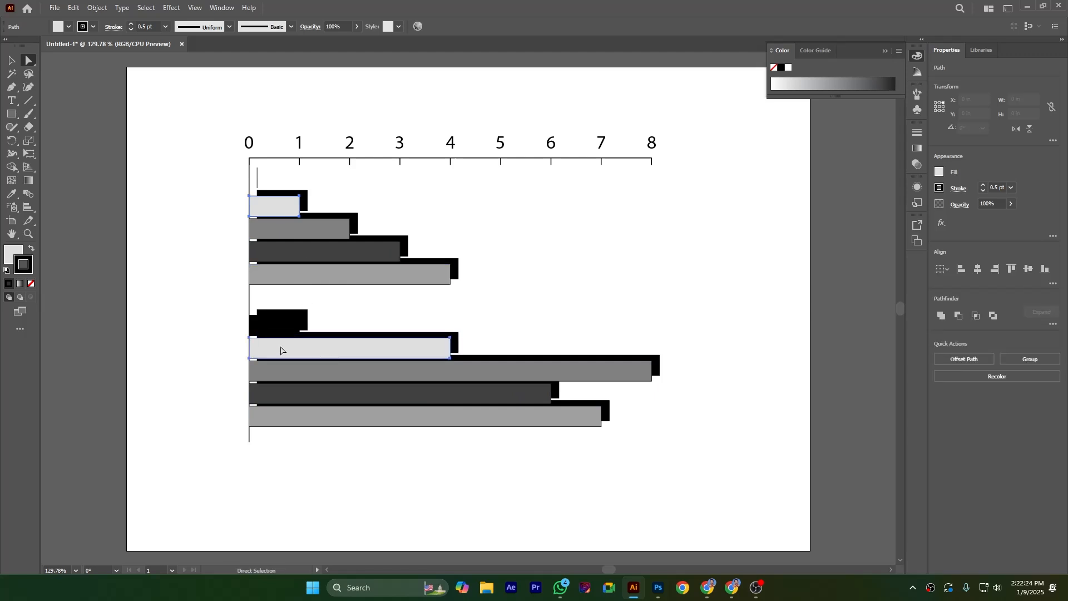
click(899, 51)
click(928, 84)
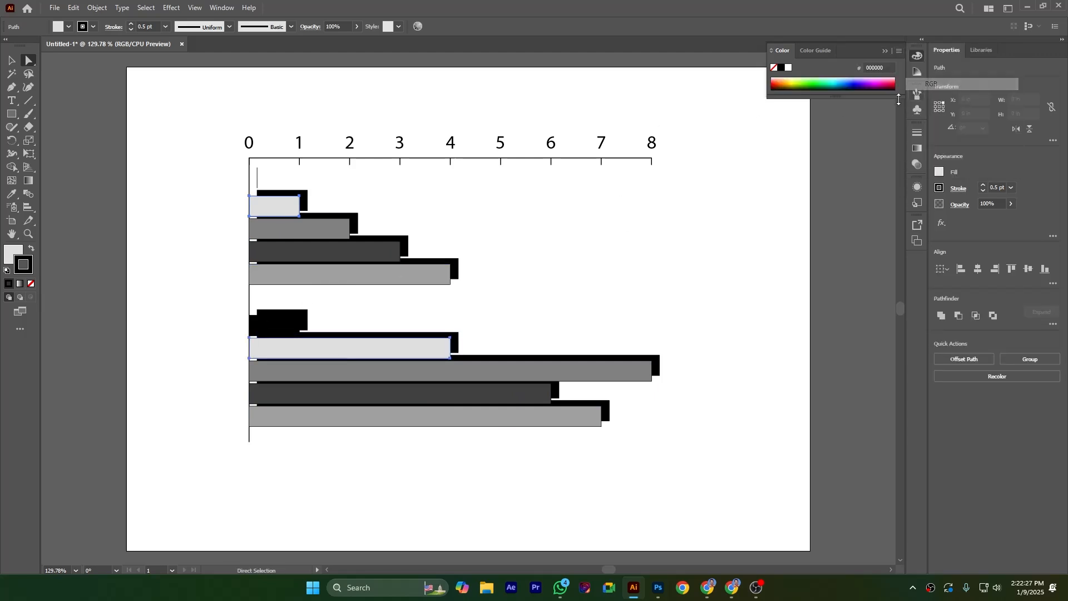
click(827, 82)
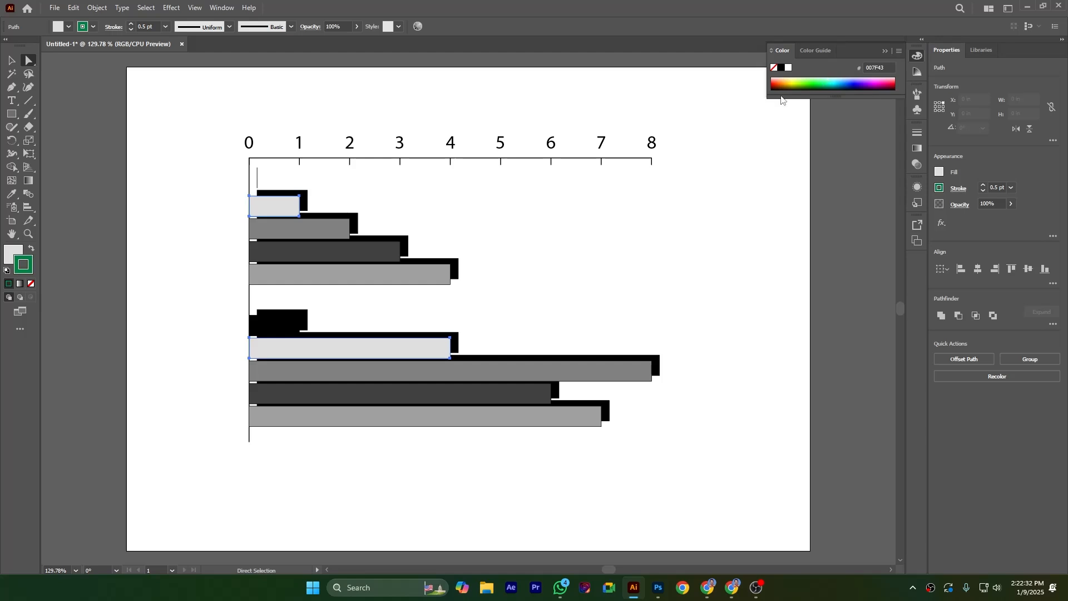
click(31, 250)
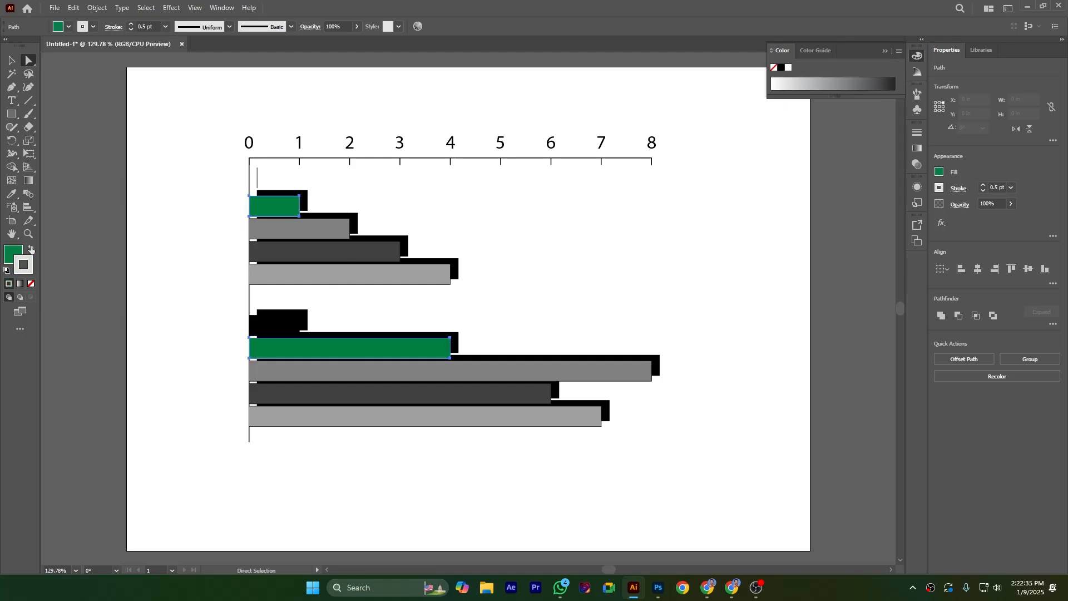
click(706, 257)
Step: Fill the second series' bars in both groups with crimson AA0049
click(328, 232)
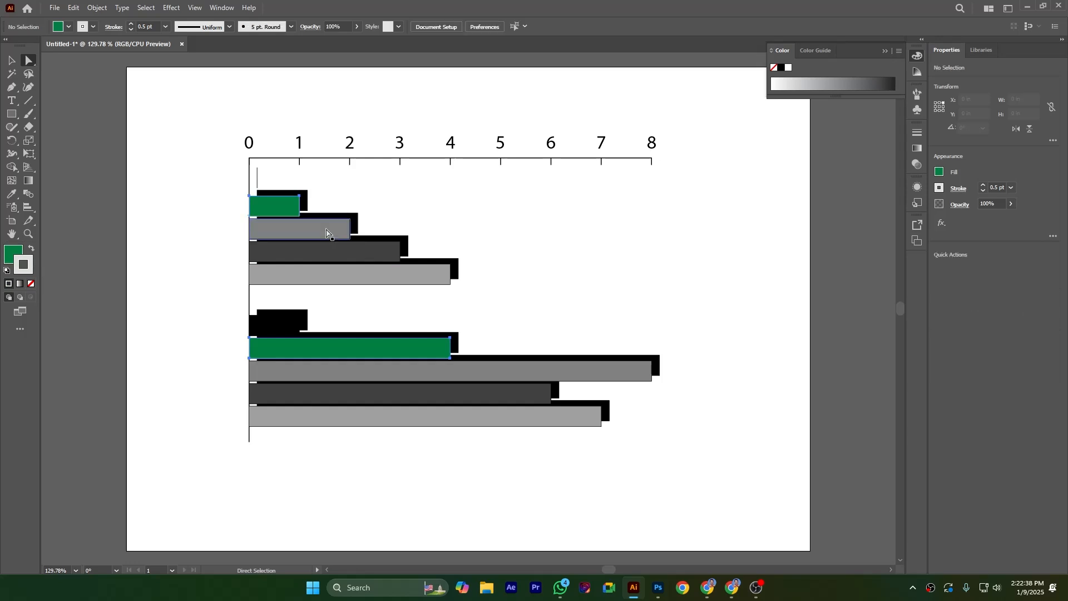
shift+click(480, 370)
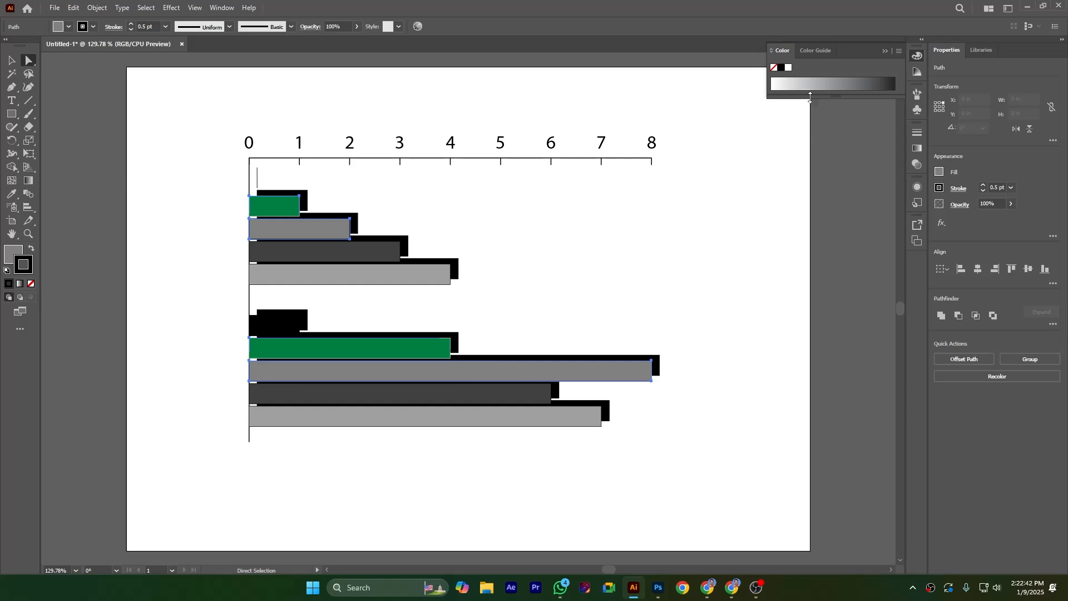
click(899, 51)
click(921, 85)
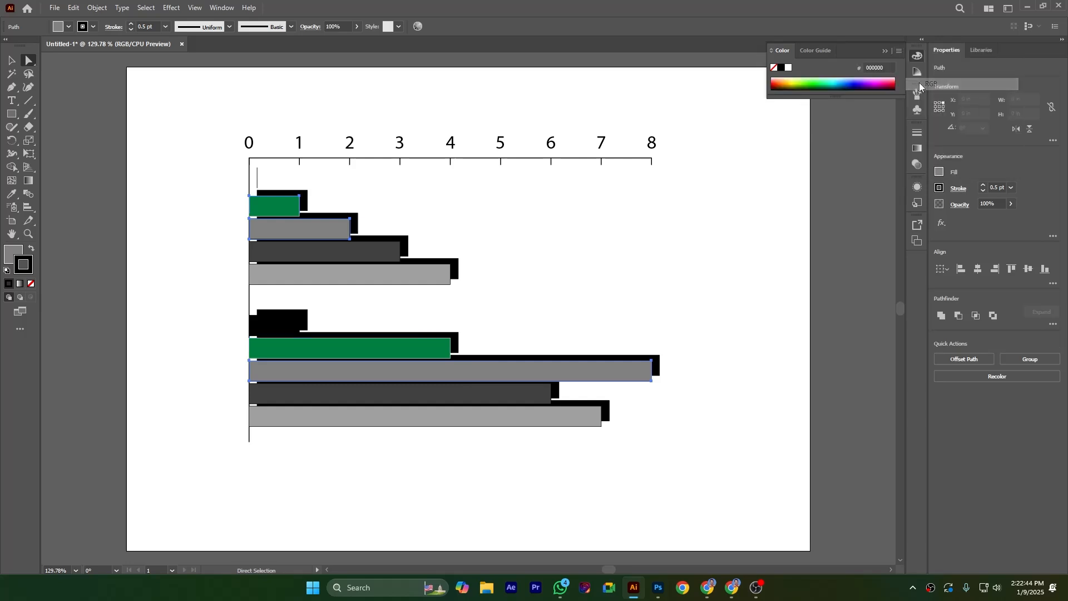
click(888, 81)
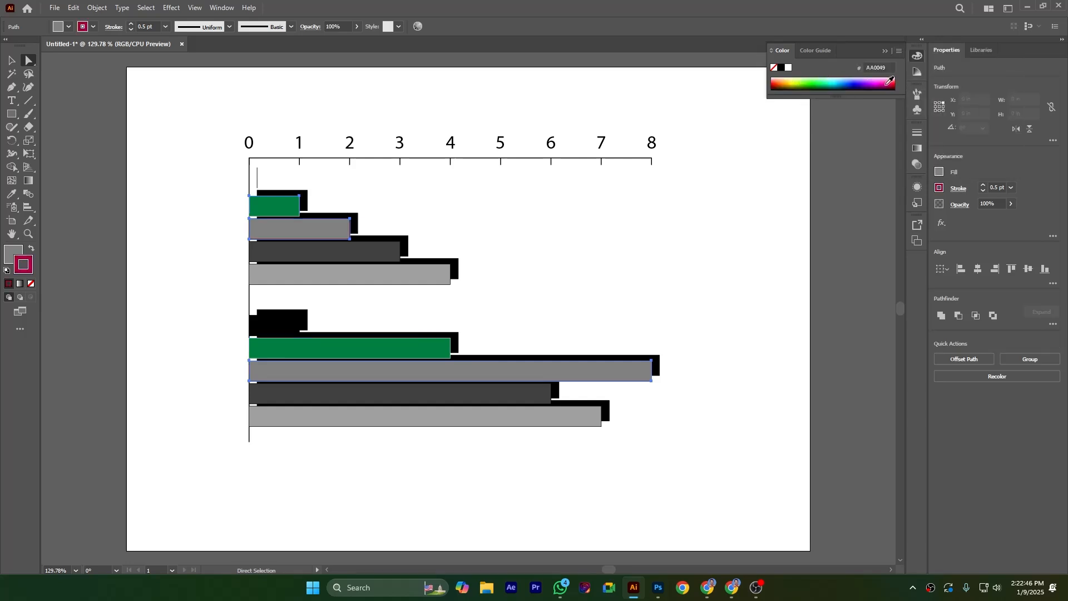
click(31, 248)
click(641, 265)
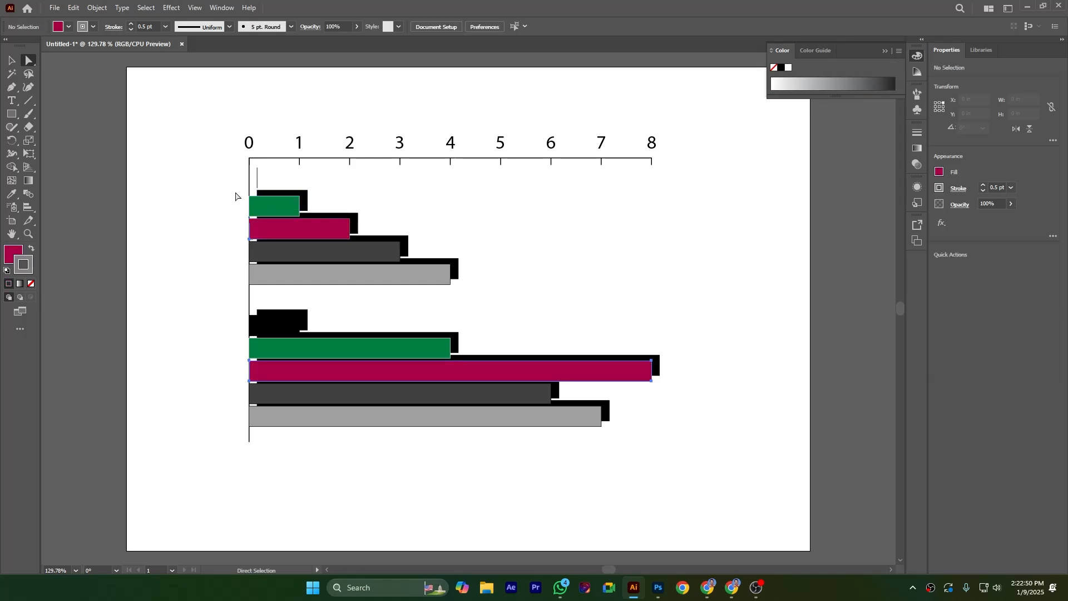
Step: Select the graph's bars and set their stroke to None
drag(745, 248, 296, 484)
click(757, 251)
drag(757, 181, 286, 461)
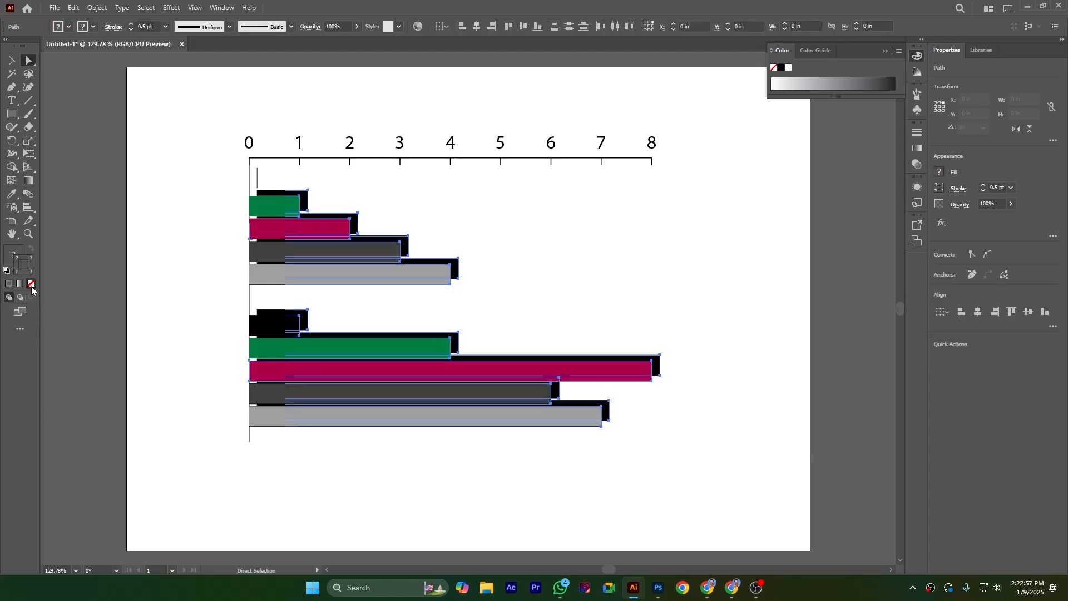
click(93, 27)
click(7, 45)
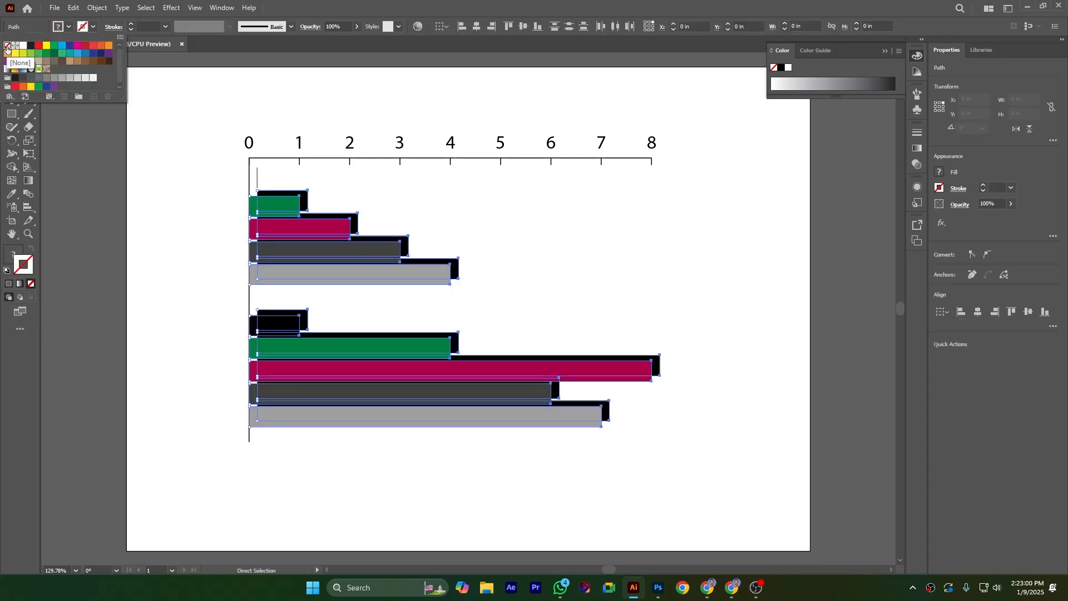
click(638, 240)
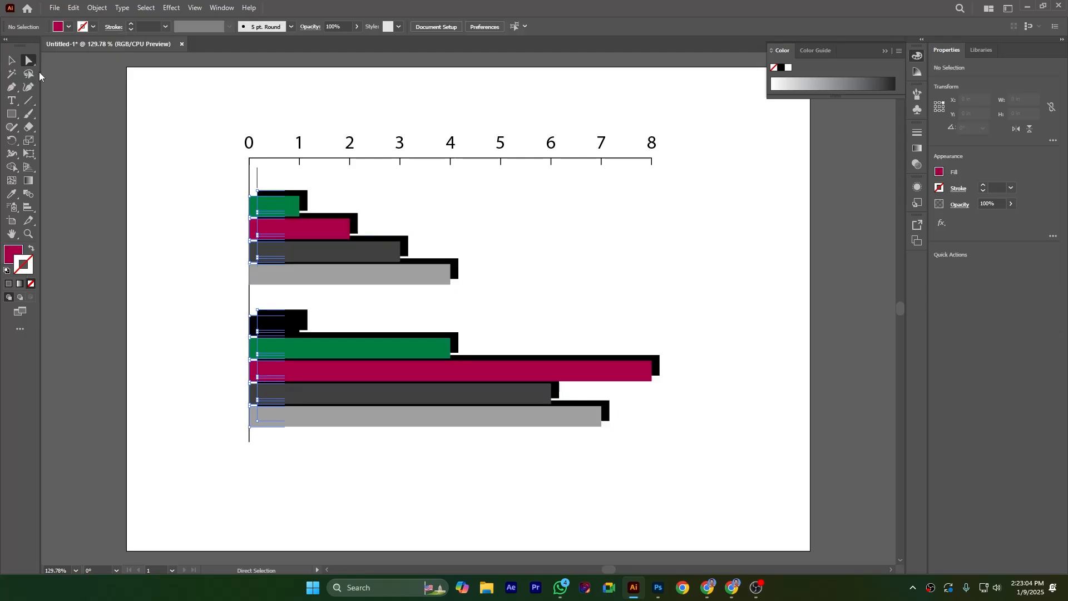
Step: Try to fill the third series' bars with orange E9A300 in RGB color mode
click(361, 259)
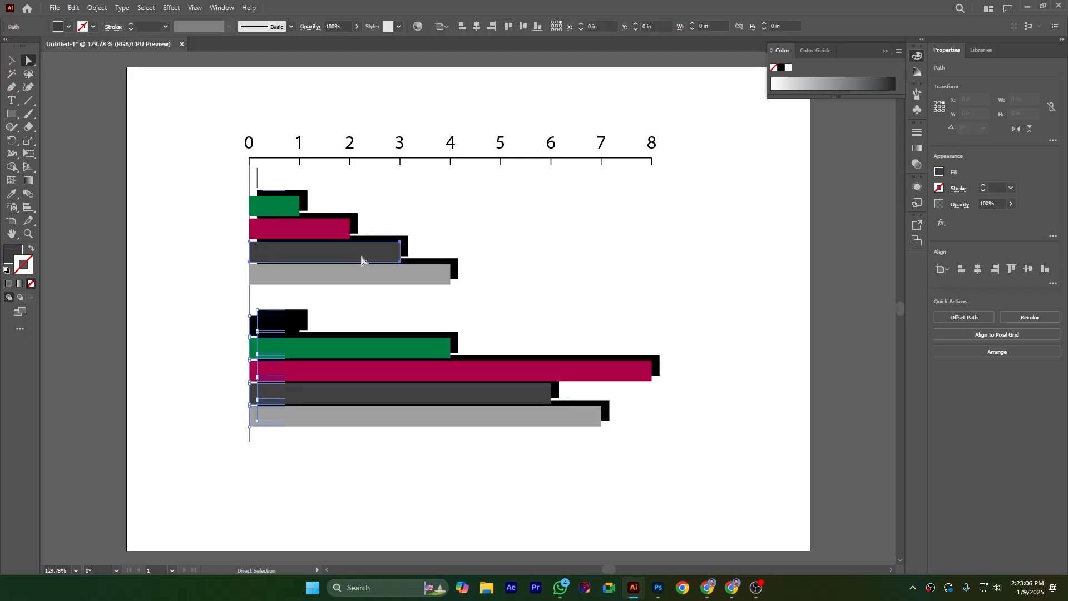
shift+click(524, 393)
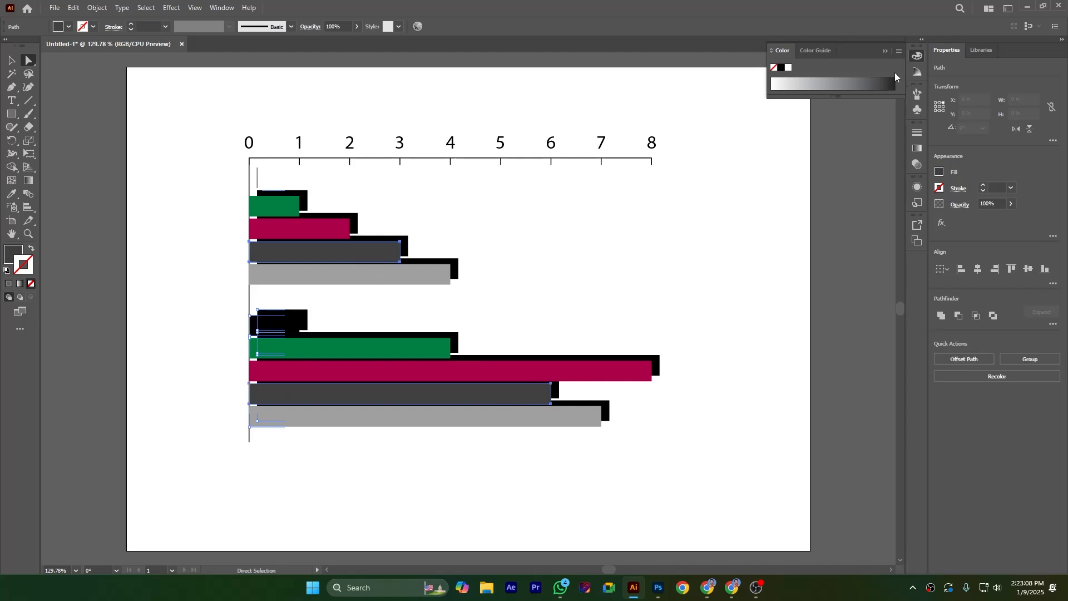
click(899, 51)
click(945, 83)
click(901, 52)
click(917, 83)
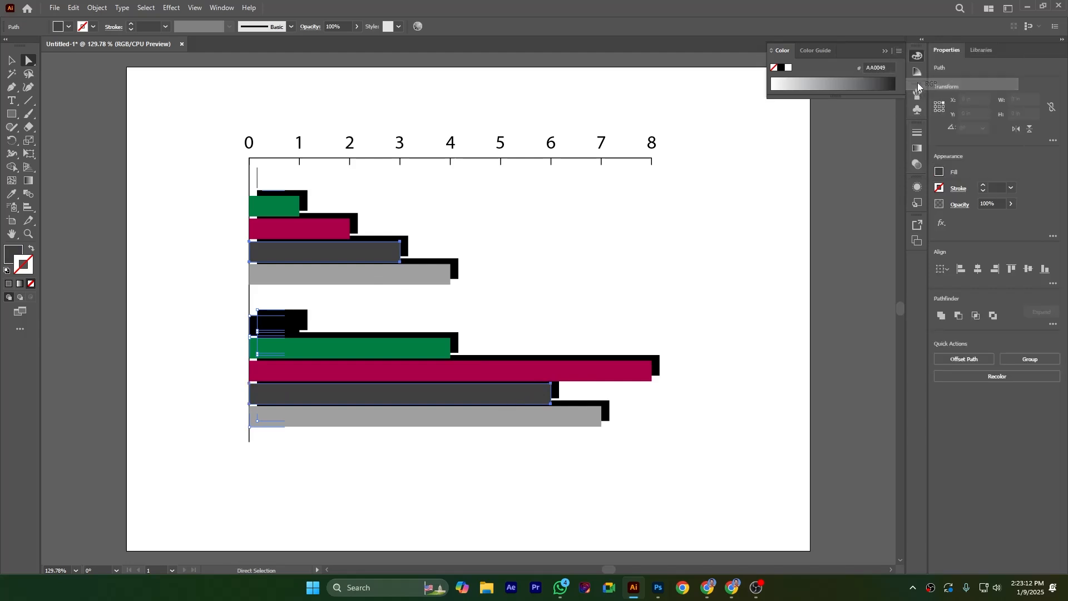
click(902, 52)
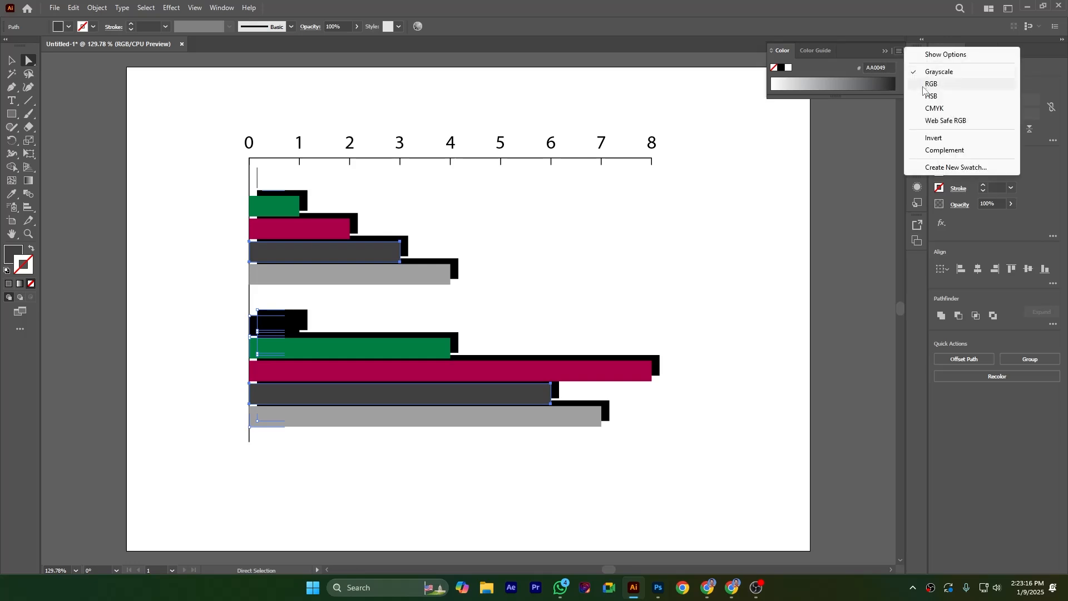
click(923, 85)
click(74, 321)
click(15, 253)
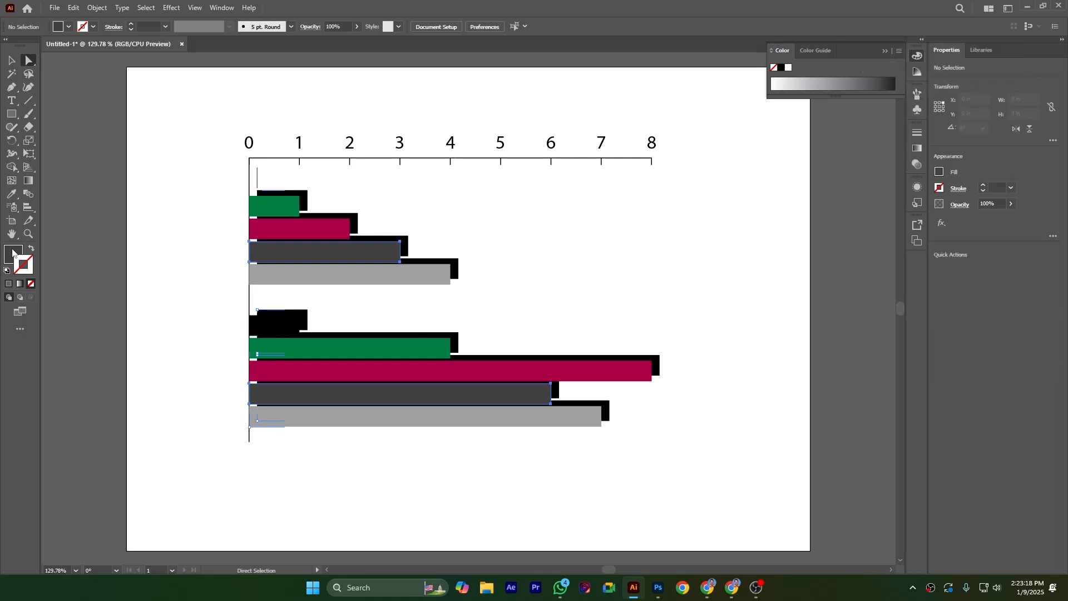
click(899, 52)
click(924, 85)
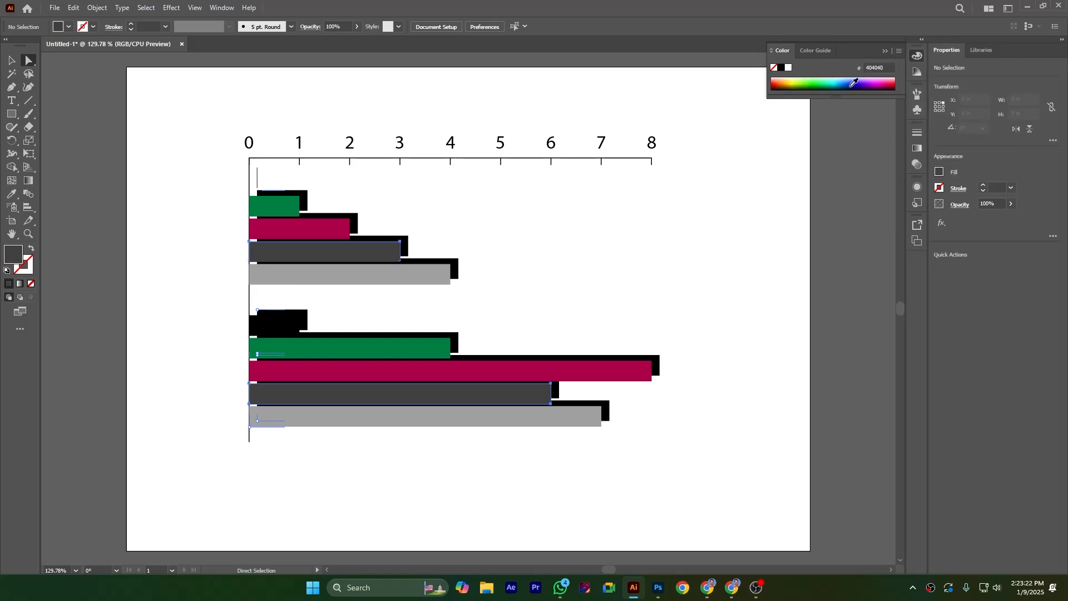
click(786, 84)
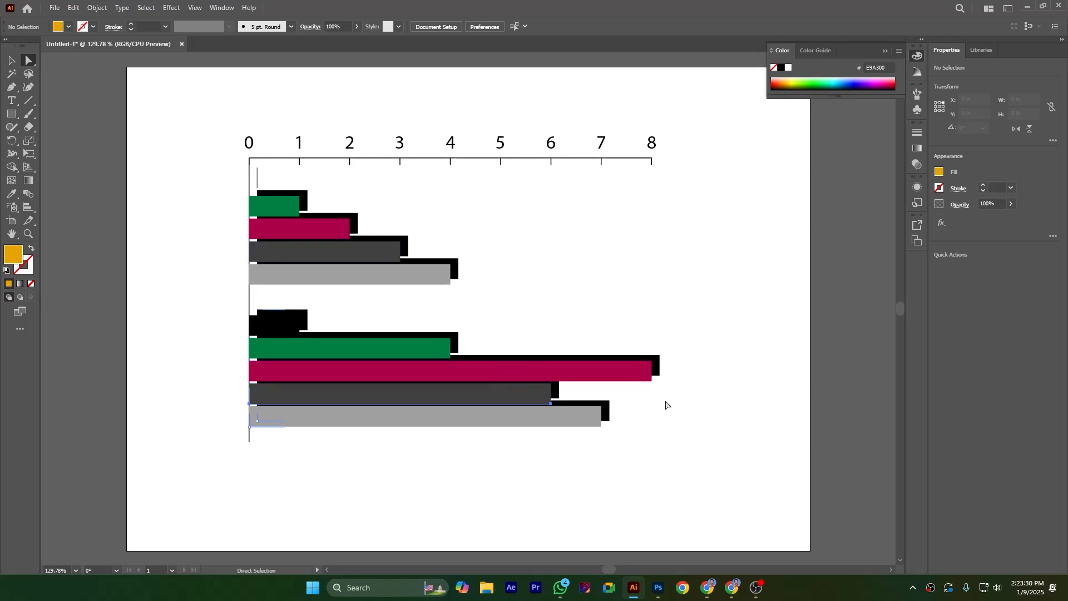
Step: Fill the third series' bars in both groups with blue 0027BF
click(498, 396)
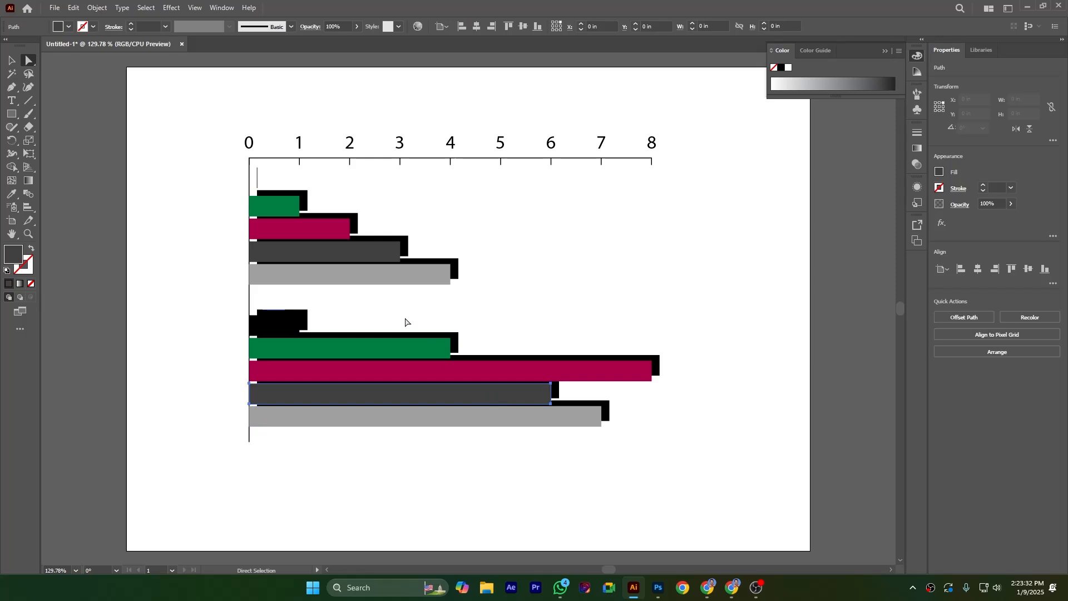
shift+click(358, 255)
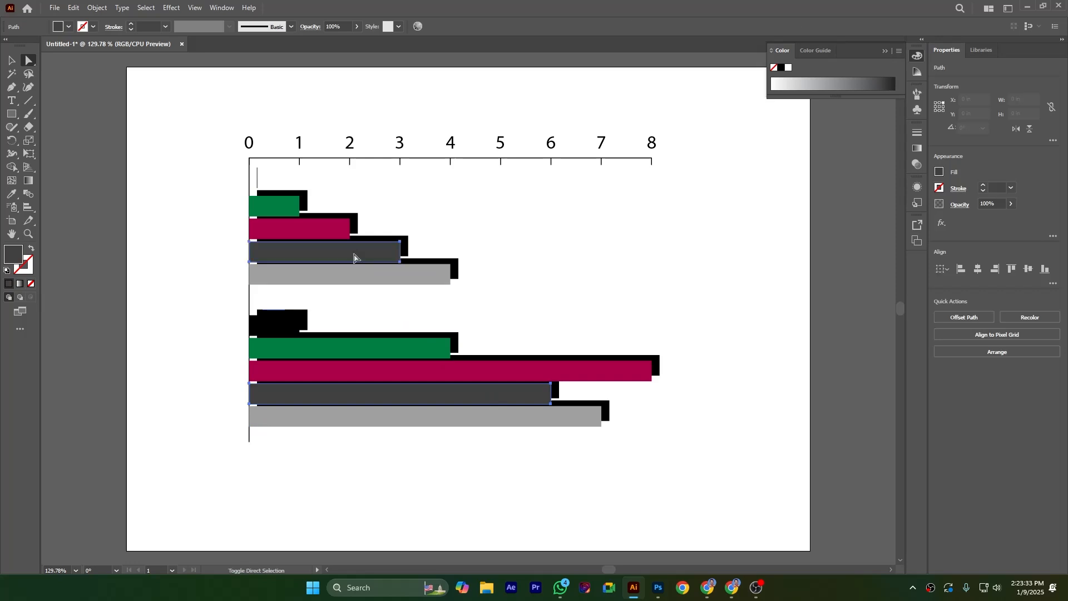
click(900, 51)
click(920, 84)
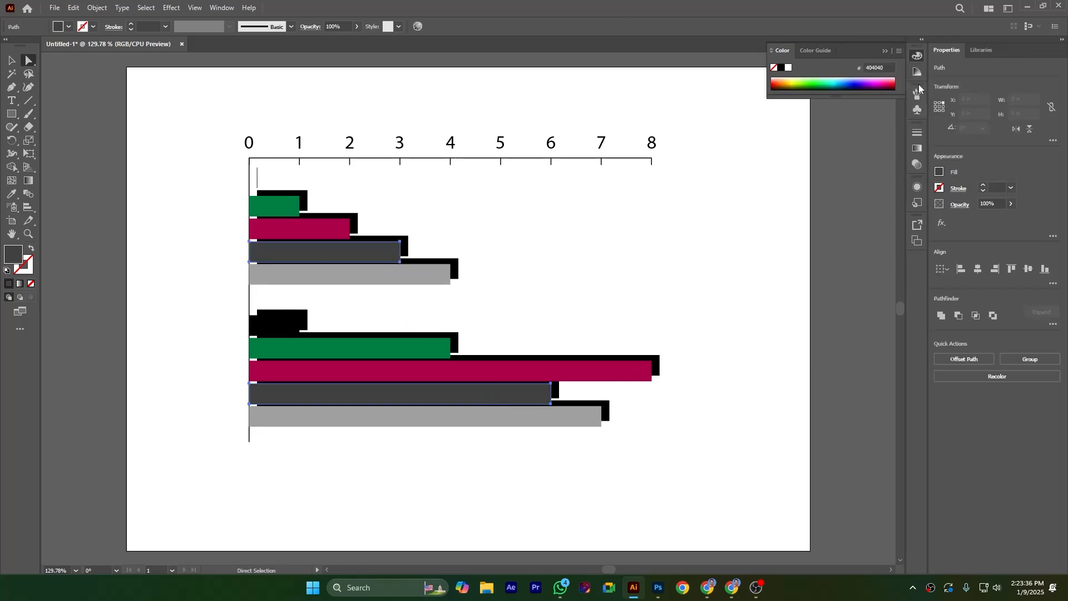
click(848, 79)
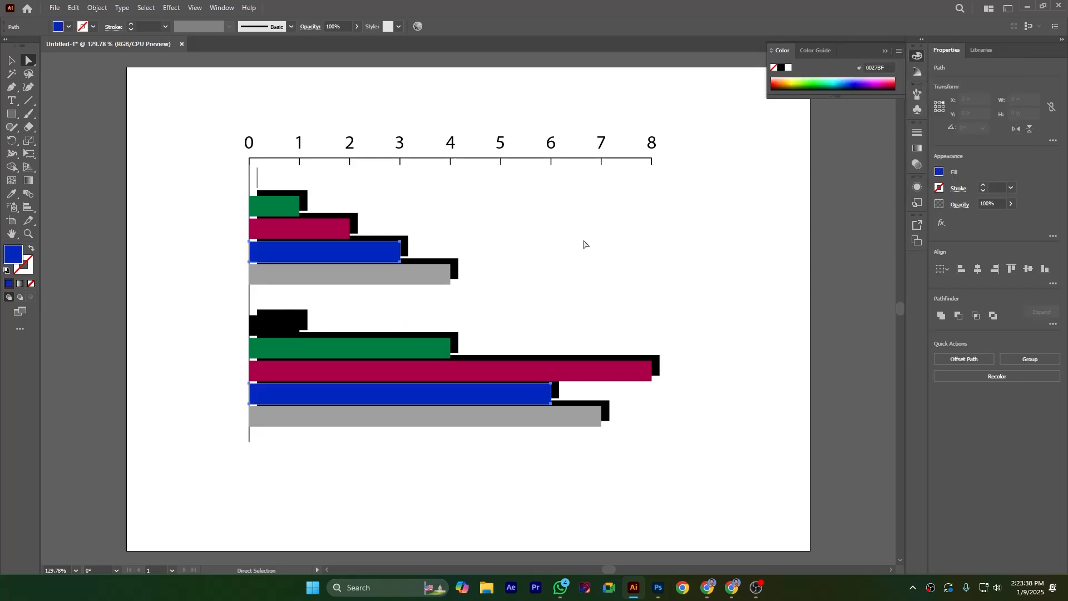
Step: Fill the fourth series' bars in both groups with orange BF4D00 picked from the color spectrum
click(583, 245)
click(553, 418)
shift+click(431, 279)
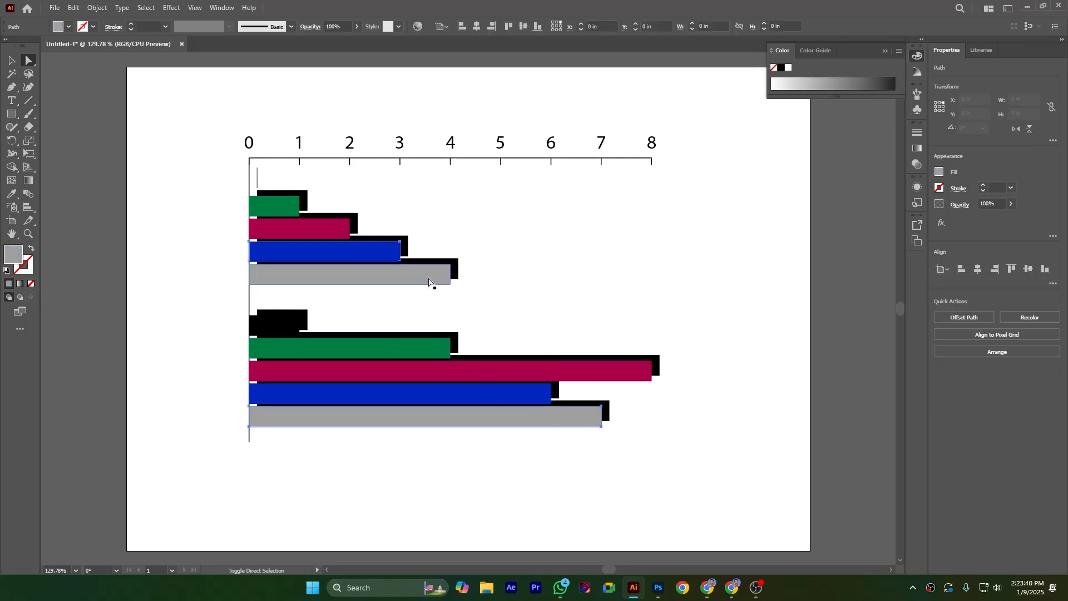
click(900, 51)
click(933, 85)
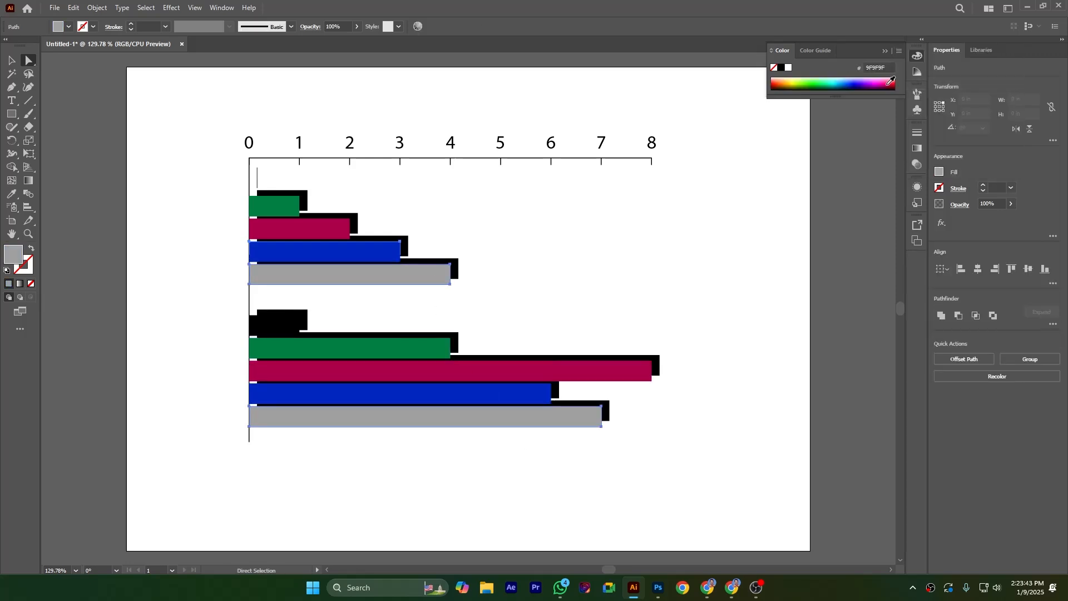
click(782, 81)
click(713, 226)
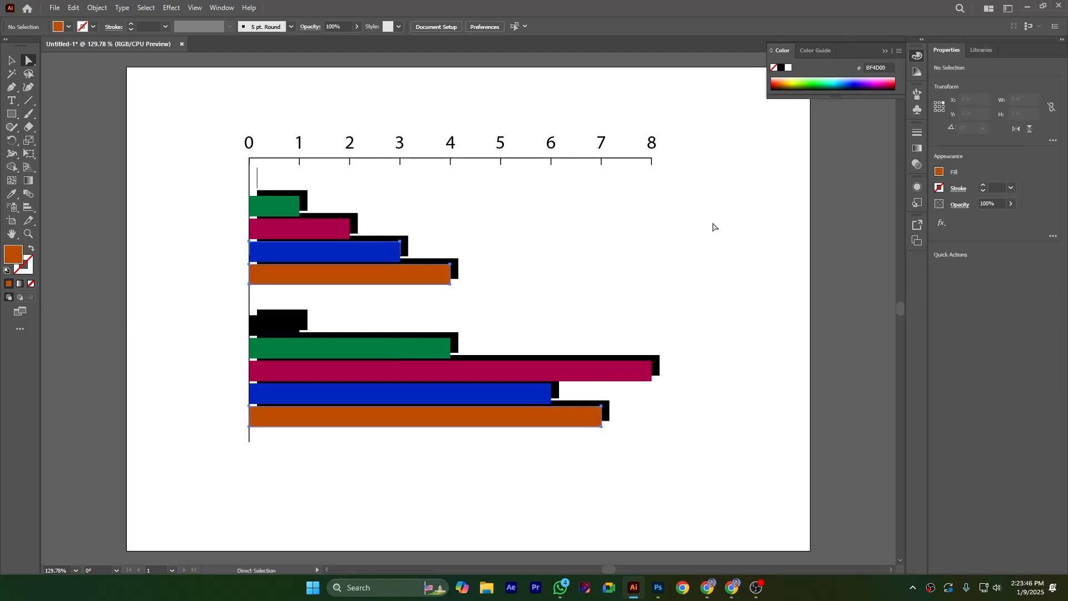
Step: Select all the horizontal axis number labels and change their font to Anybody
click(501, 148)
drag(219, 113, 695, 142)
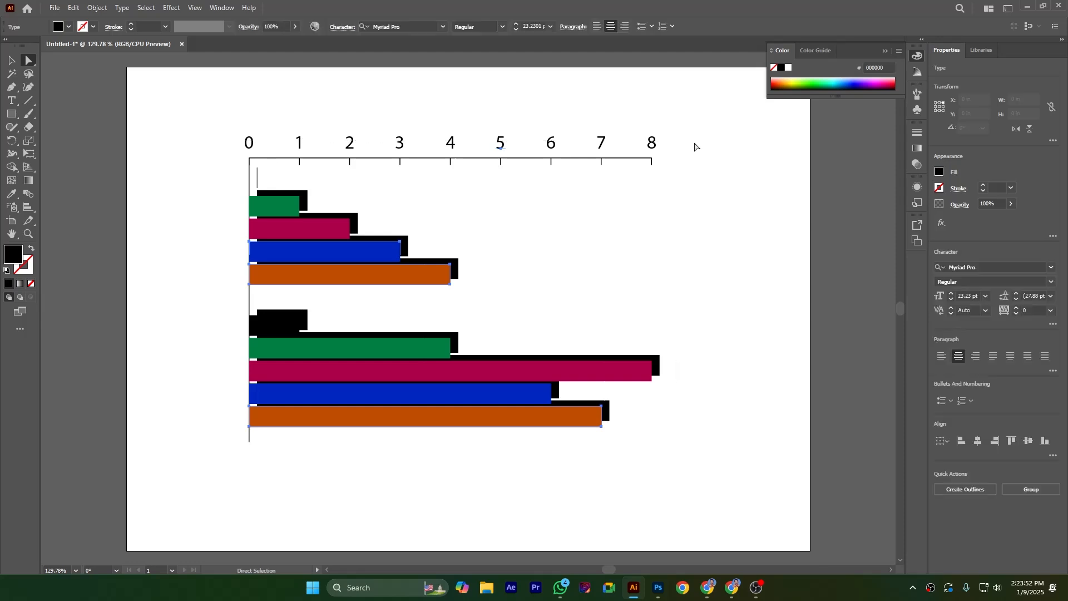
shift+click(649, 146)
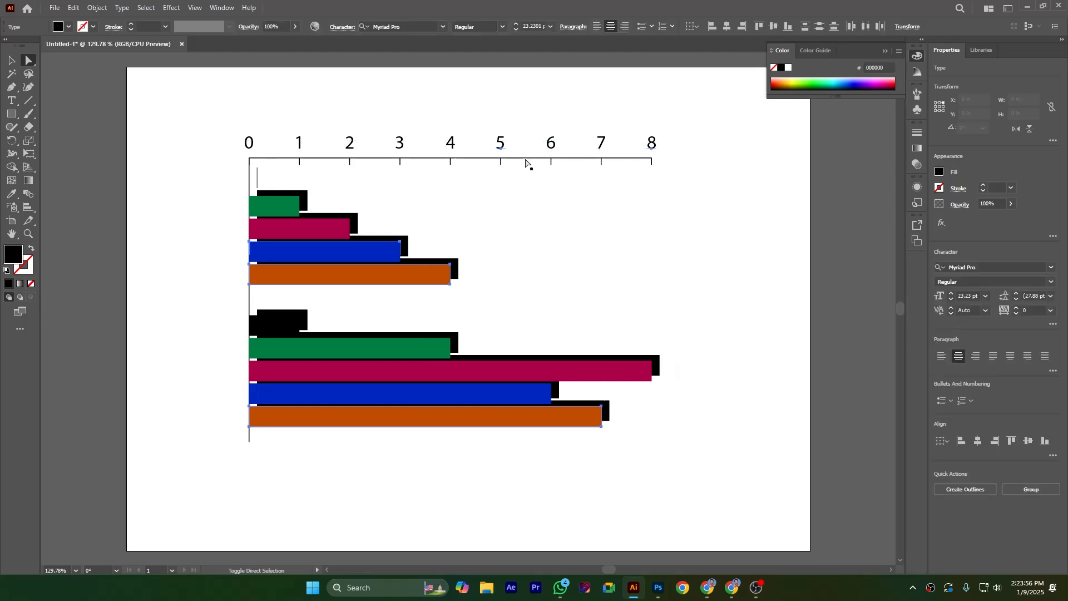
shift+click(449, 149)
shift+click(309, 147)
shift+click(353, 149)
shift+click(405, 148)
shift+click(552, 146)
shift+click(608, 146)
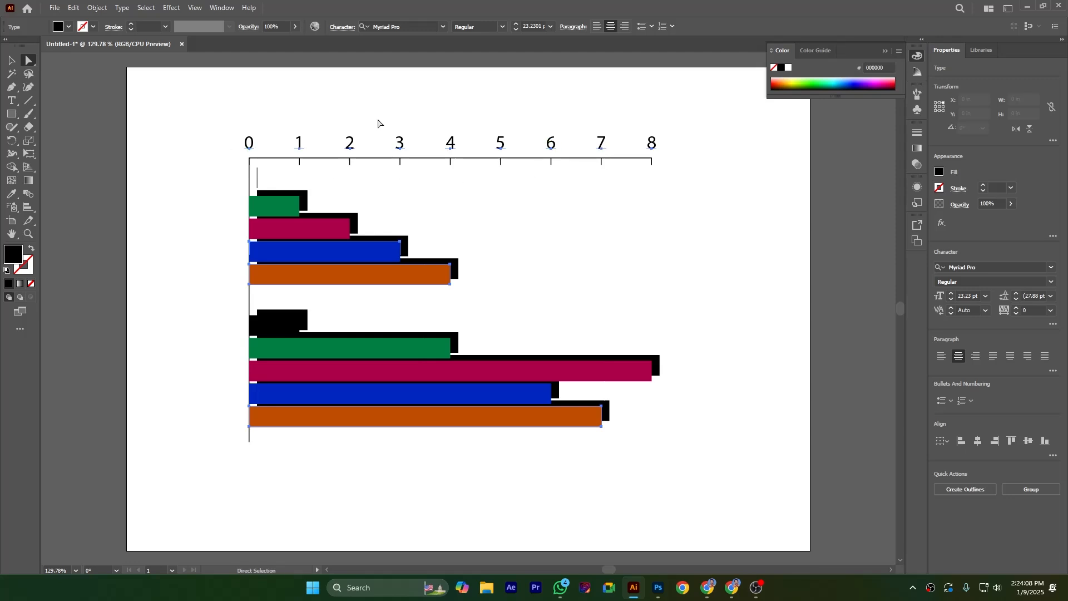
click(444, 26)
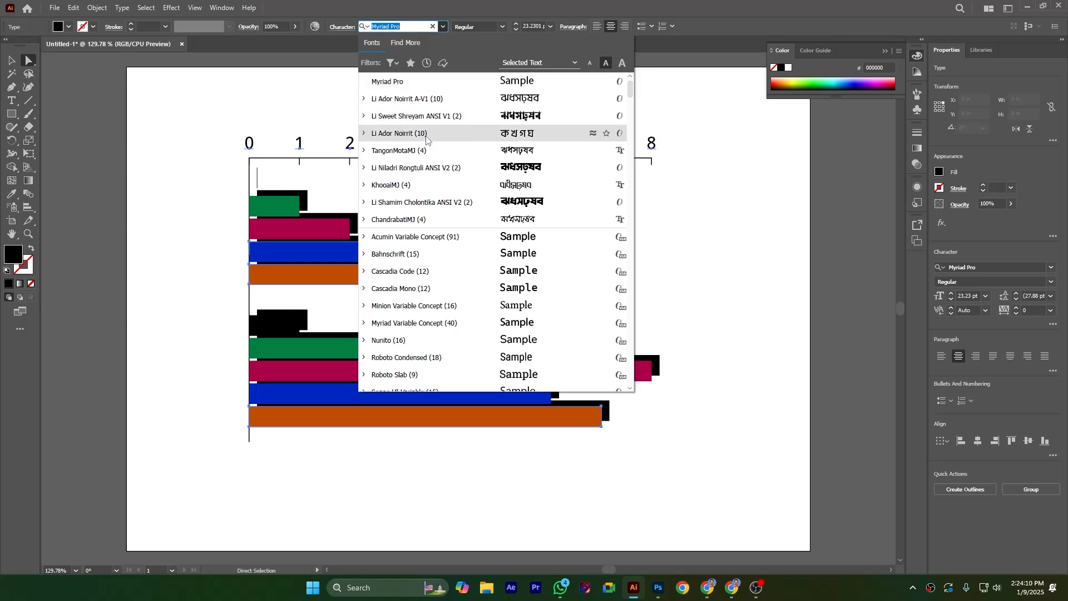
scroll(444, 253, down, 2)
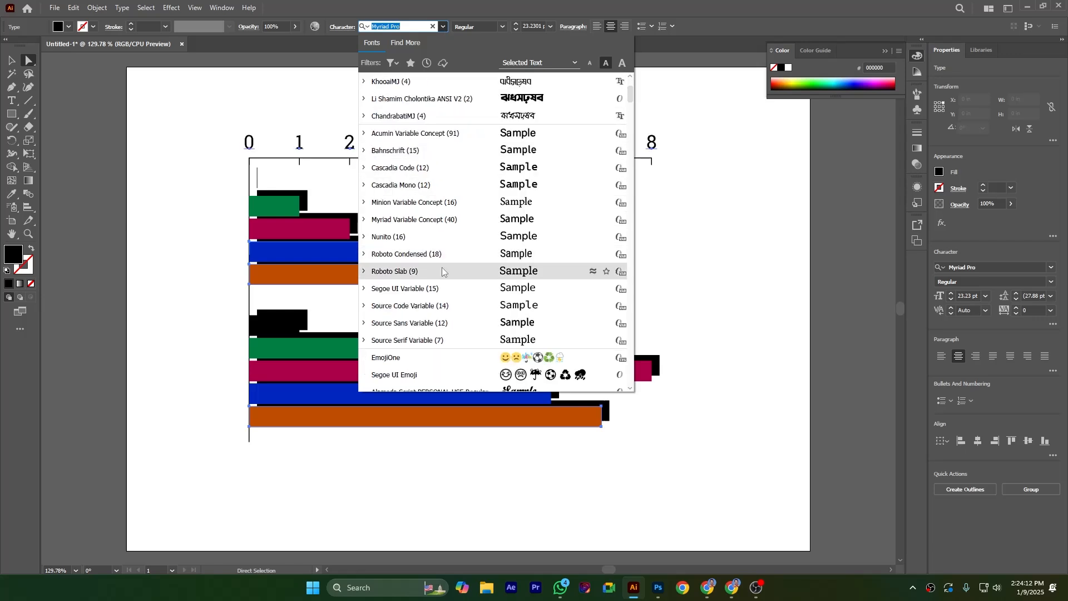
scroll(442, 271, down, 1)
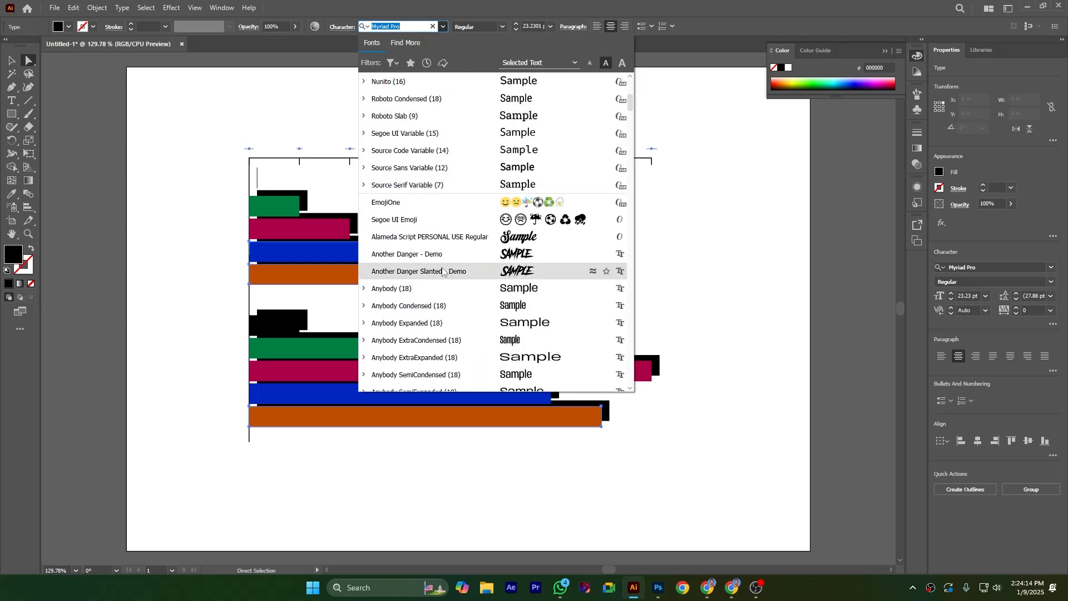
click(427, 288)
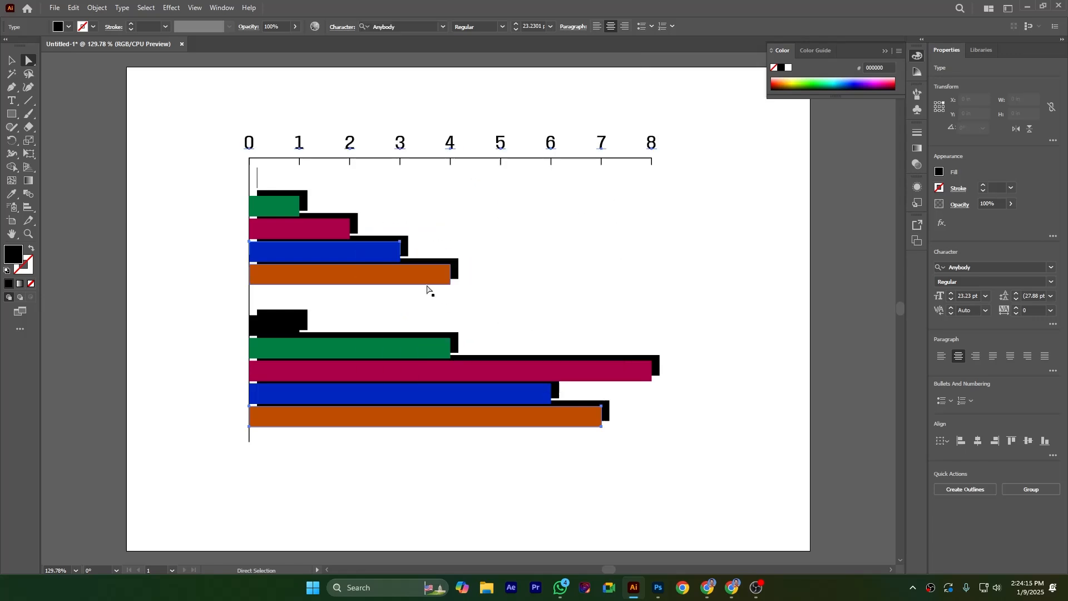
click(703, 193)
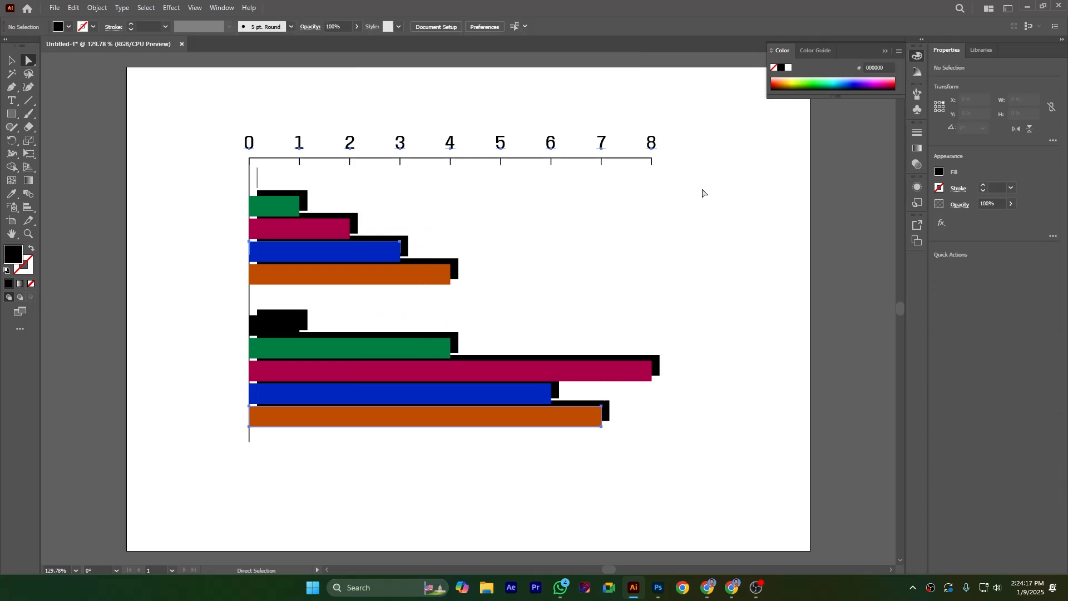
click(12, 59)
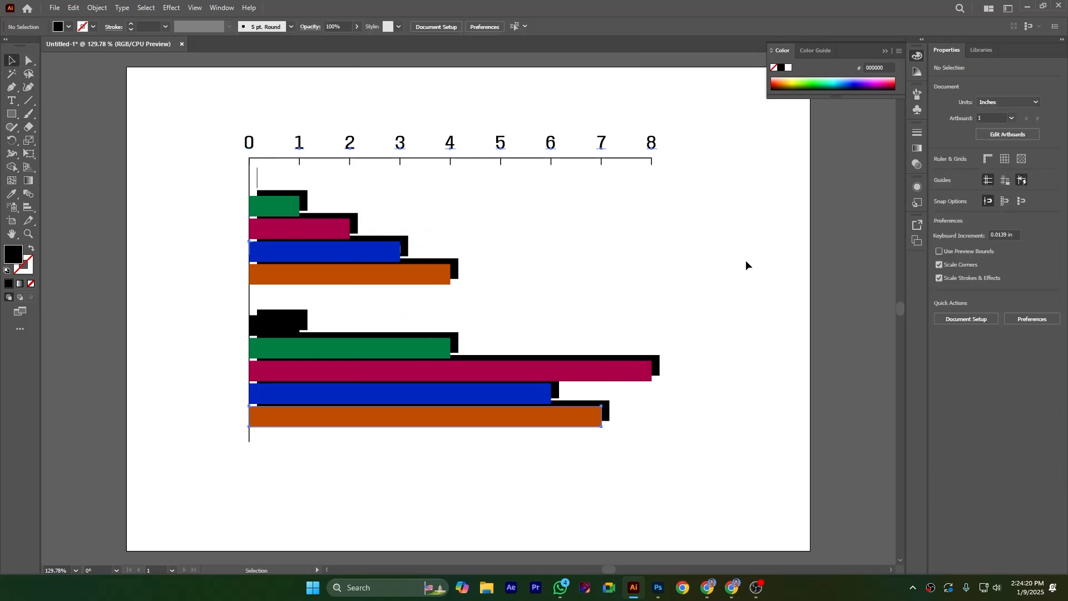
click(466, 424)
click(652, 472)
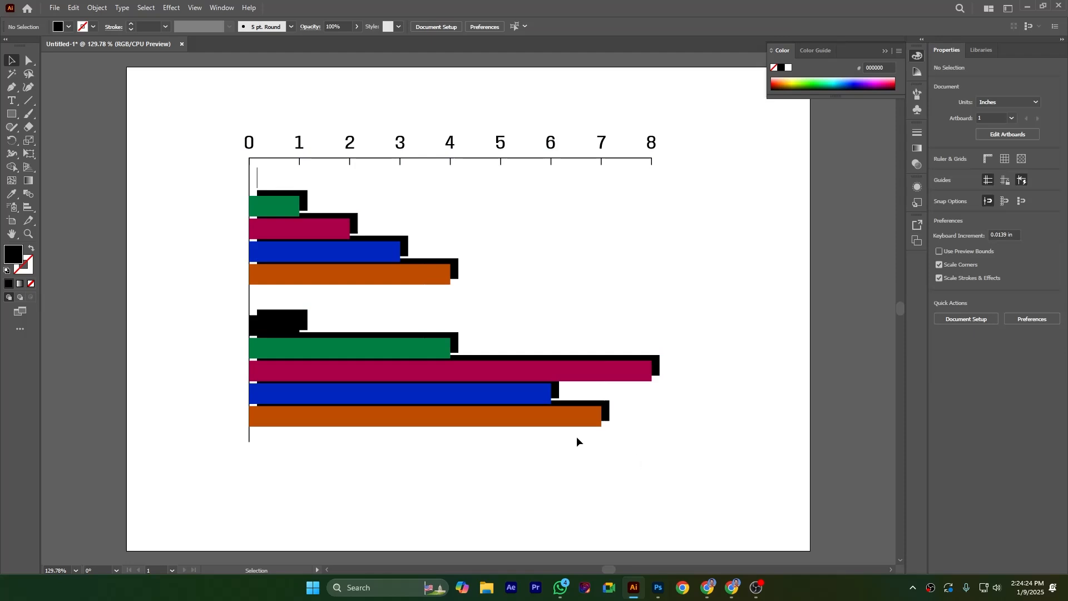
click(305, 196)
click(438, 195)
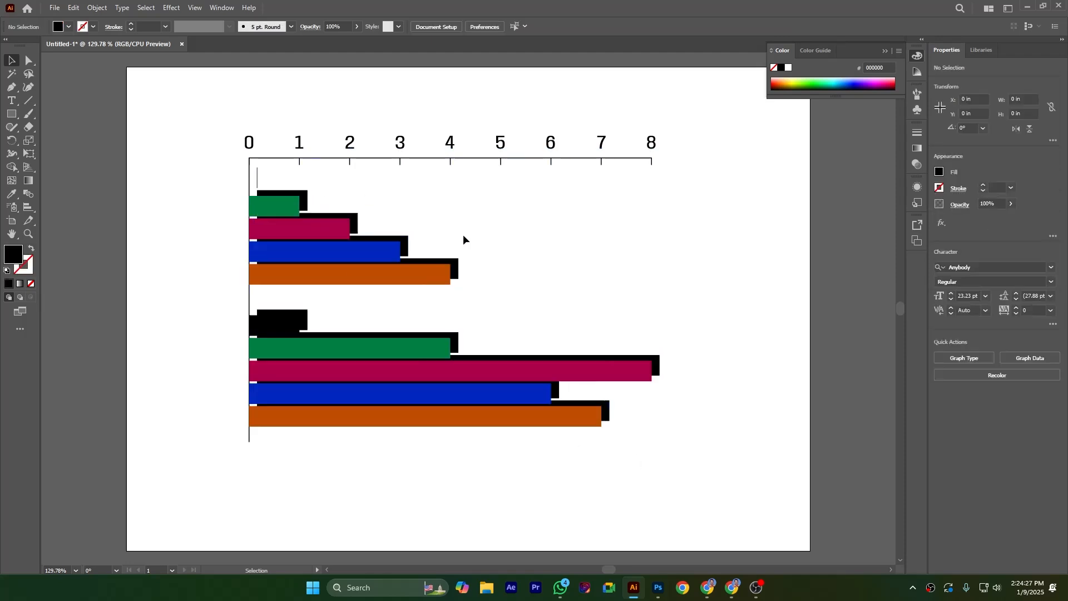
click(406, 243)
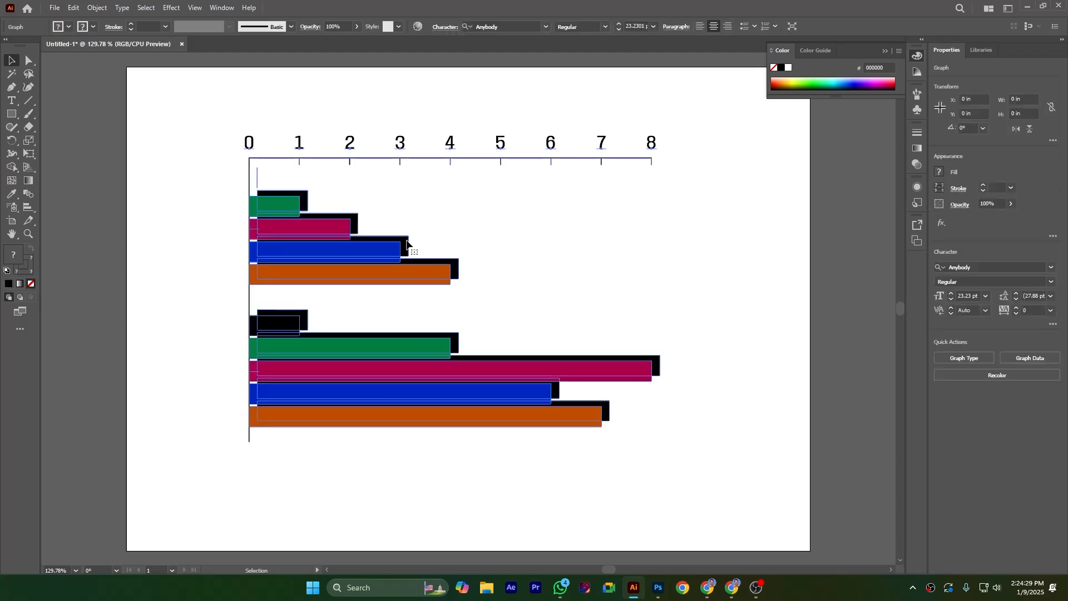
click(635, 276)
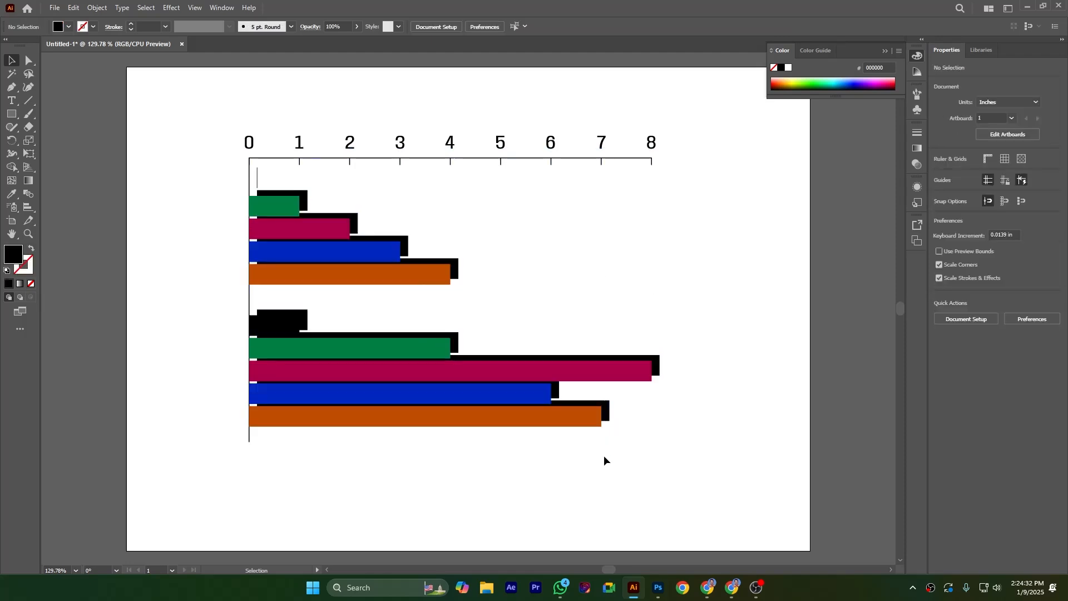